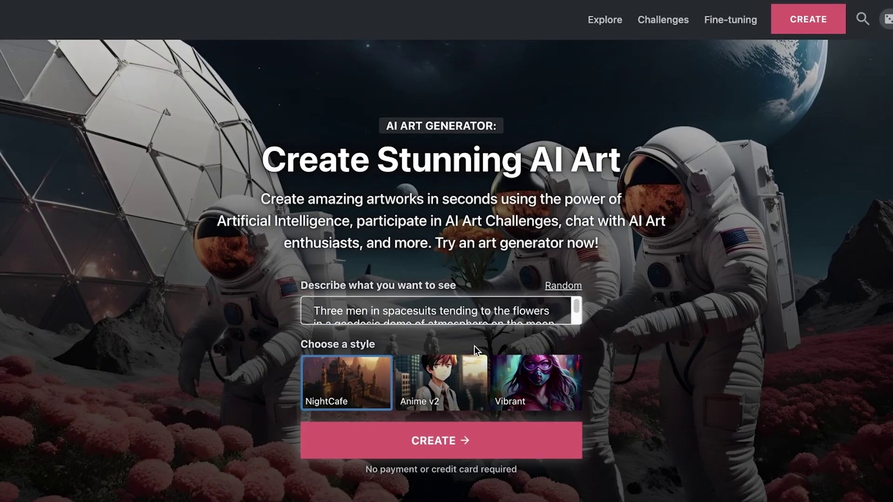
{"action": "scroll", "coordinate": [475, 346], "scroll_direction": "down", "scroll_amount": 8}
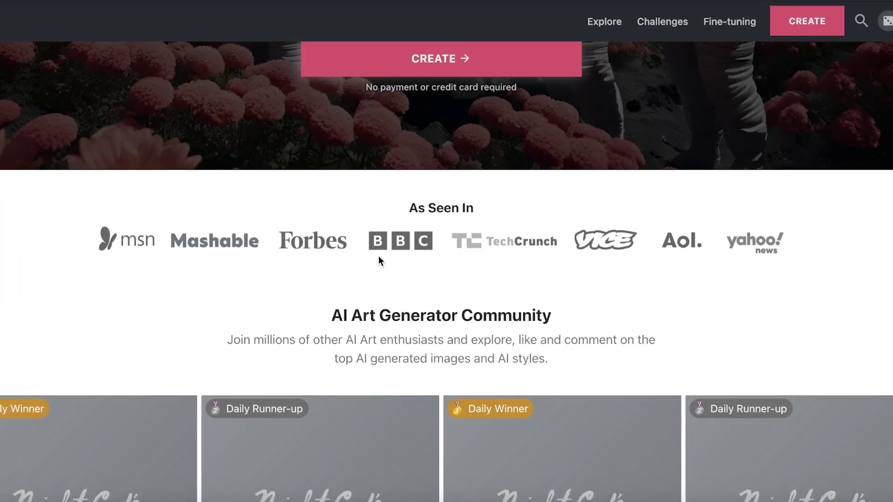
{"action": "scroll", "coordinate": [379, 259], "scroll_direction": "down", "scroll_amount": 5}
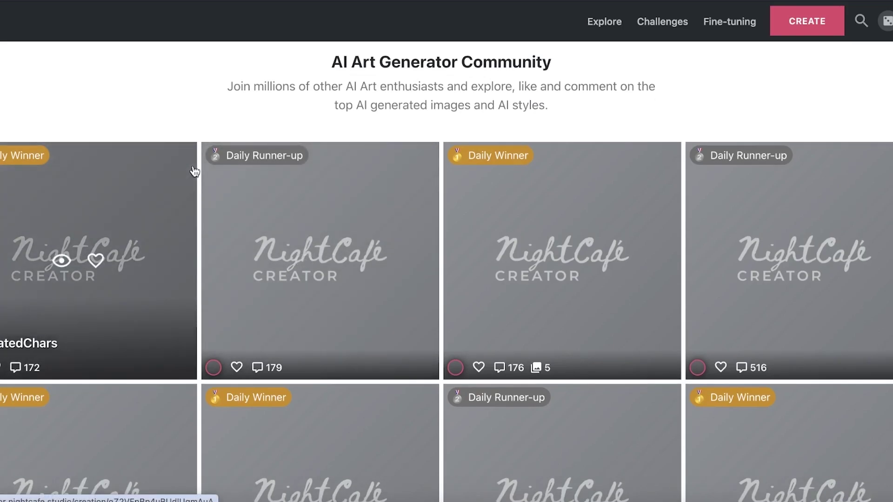
{"action": "scroll", "coordinate": [195, 172], "scroll_direction": "down", "scroll_amount": 2}
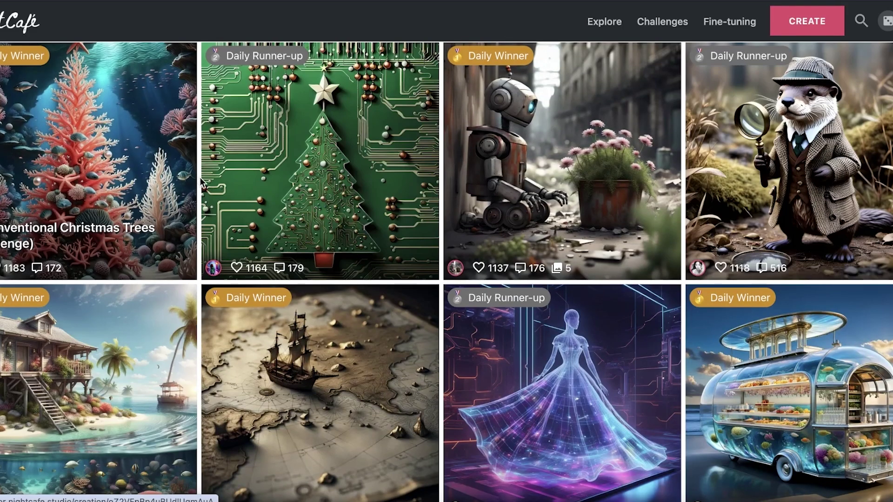
{"action": "scroll", "coordinate": [202, 183], "scroll_direction": "down", "scroll_amount": 2}
{"action": "scroll", "coordinate": [261, 209], "scroll_direction": "up", "scroll_amount": 3}
{"action": "scroll", "coordinate": [315, 238], "scroll_direction": "down", "scroll_amount": 4}
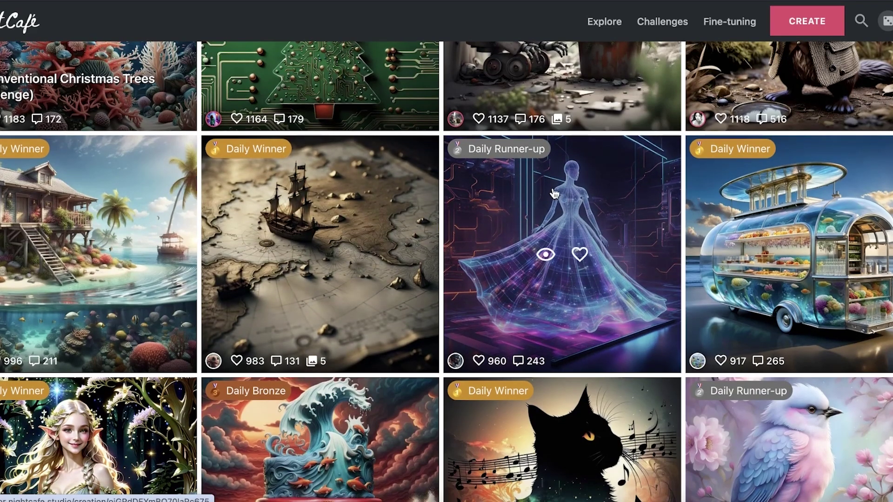
{"action": "left_click", "coordinate": [553, 193]}
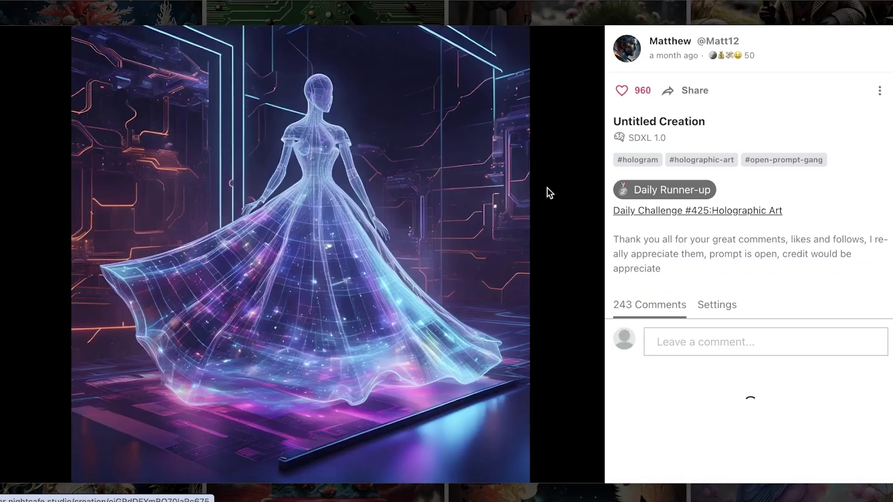
{"action": "scroll", "coordinate": [617, 124], "scroll_direction": "down", "scroll_amount": 1}
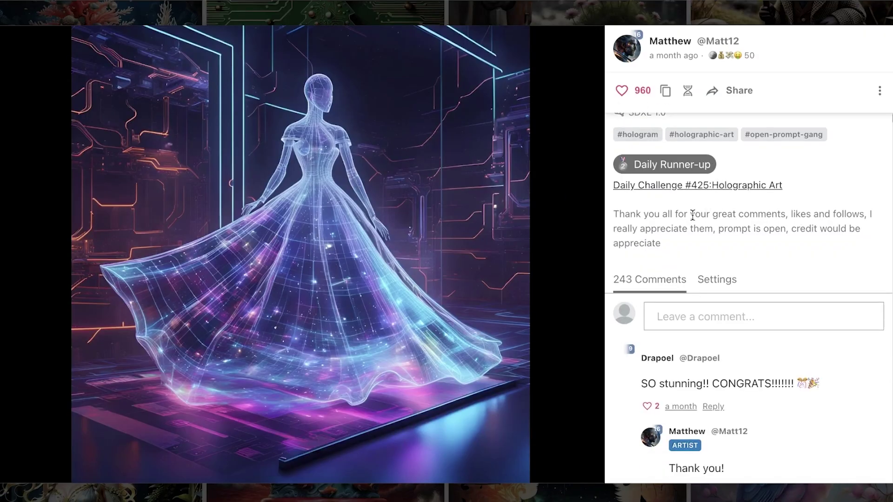
{"action": "scroll", "coordinate": [693, 215], "scroll_direction": "down", "scroll_amount": 6}
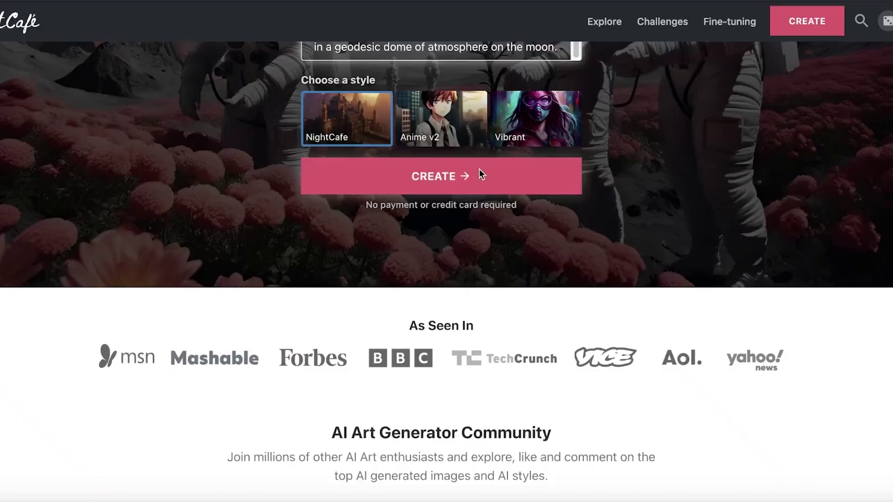
{"action": "scroll", "coordinate": [479, 169], "scroll_direction": "up", "scroll_amount": 6}
{"action": "scroll", "coordinate": [395, 291], "scroll_direction": "down", "scroll_amount": 1}
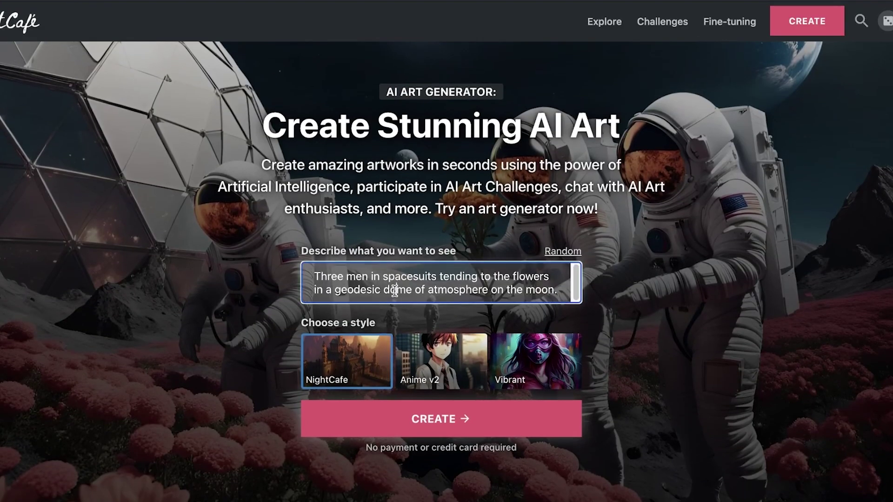
Replace the sample astronaut prompt with 'dog in a royal garden running towards us'.
{"action": "left_click", "coordinate": [395, 290]}
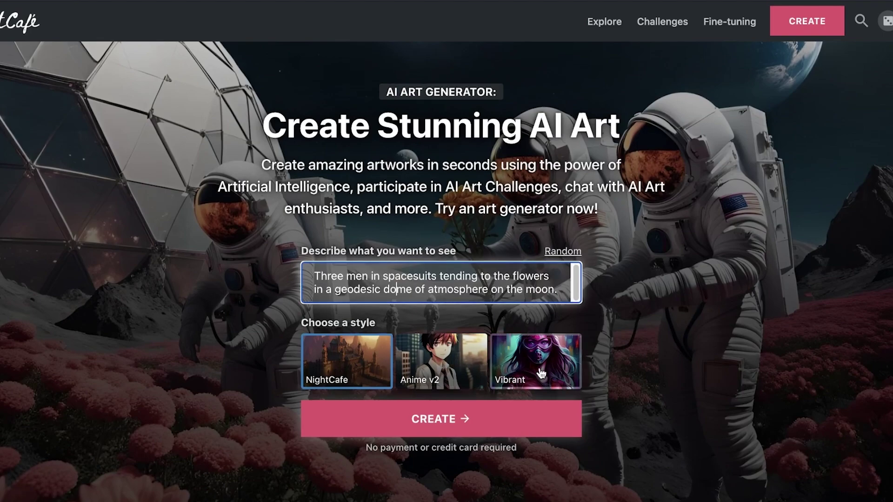
{"action": "scroll", "coordinate": [498, 365], "scroll_direction": "down", "scroll_amount": 4}
{"action": "scroll", "coordinate": [488, 337], "scroll_direction": "up", "scroll_amount": 4}
{"action": "scroll", "coordinate": [469, 356], "scroll_direction": "down", "scroll_amount": 1}
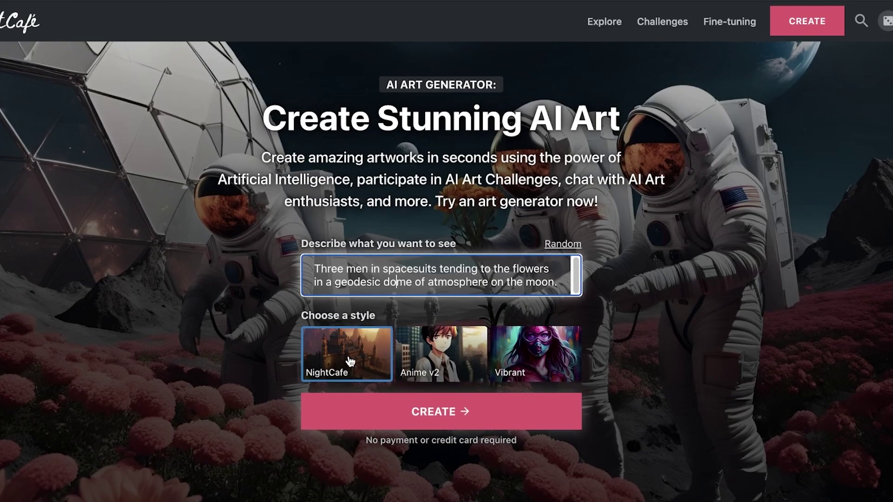
{"action": "triple_click", "coordinate": [440, 270]}
{"action": "type", "text": "do"}
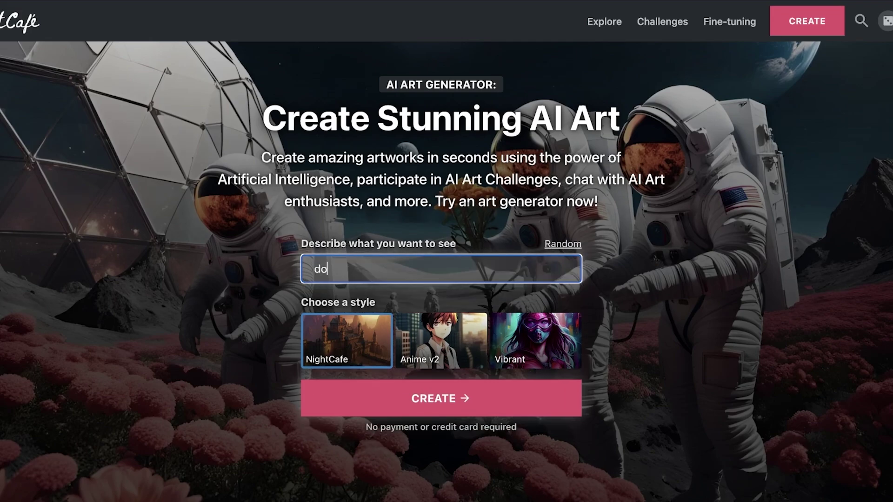
{"action": "type", "text": "g in a royal ga"}
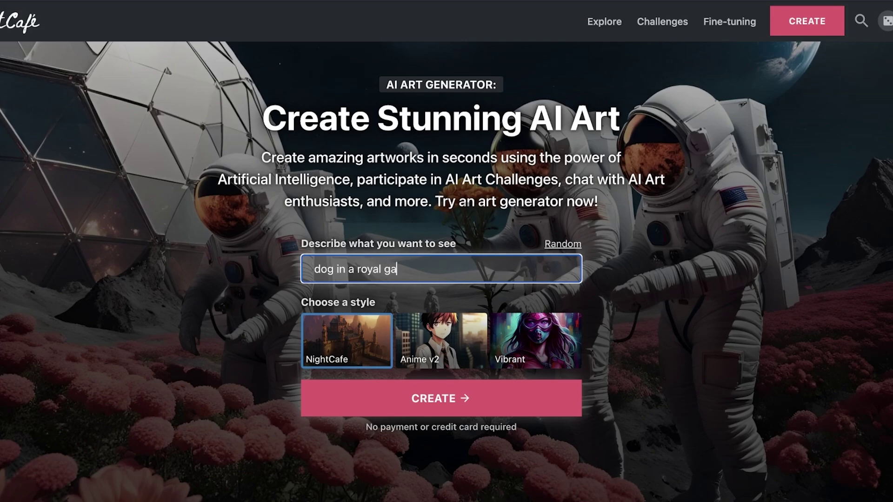
{"action": "type", "text": "rden running towards "}
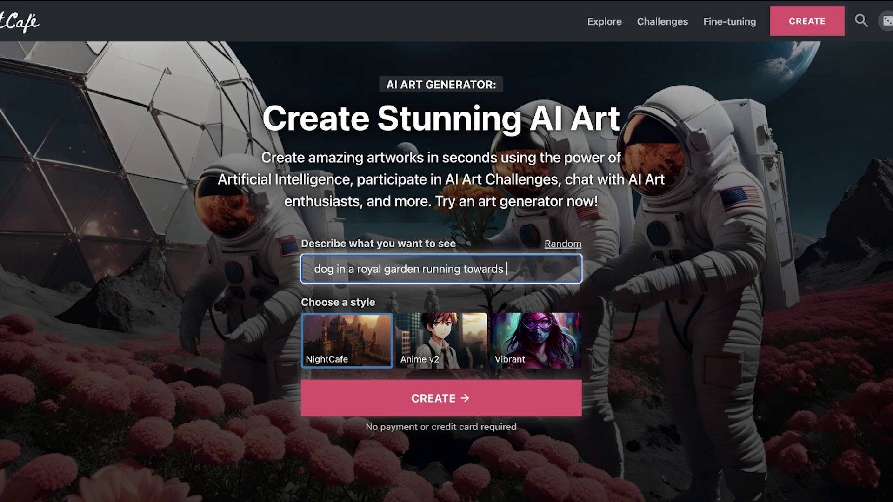
{"action": "type", "text": "us"}
Generate the dog image, signing in with a Google account and accepting the terms.
{"action": "left_click", "coordinate": [485, 422]}
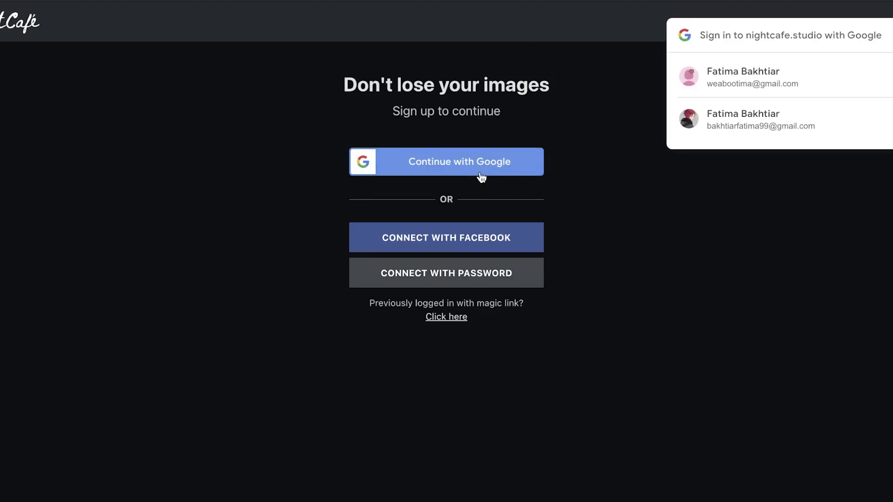
{"action": "left_click", "coordinate": [419, 163]}
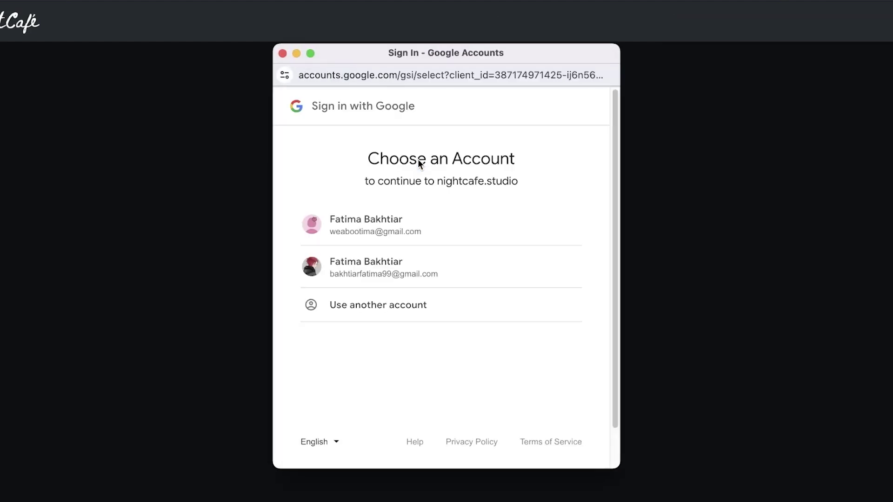
{"action": "left_click", "coordinate": [428, 236]}
{"action": "left_click", "coordinate": [567, 289]}
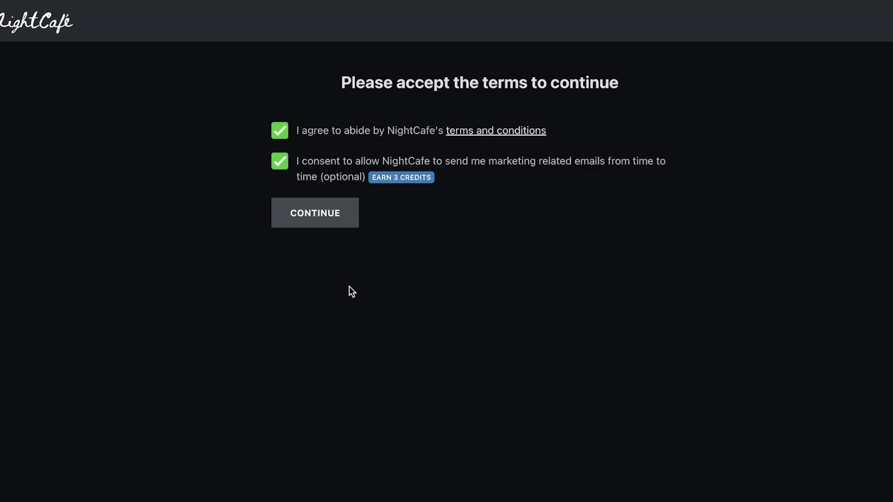
{"action": "left_click", "coordinate": [292, 224]}
{"action": "left_click", "coordinate": [581, 310]}
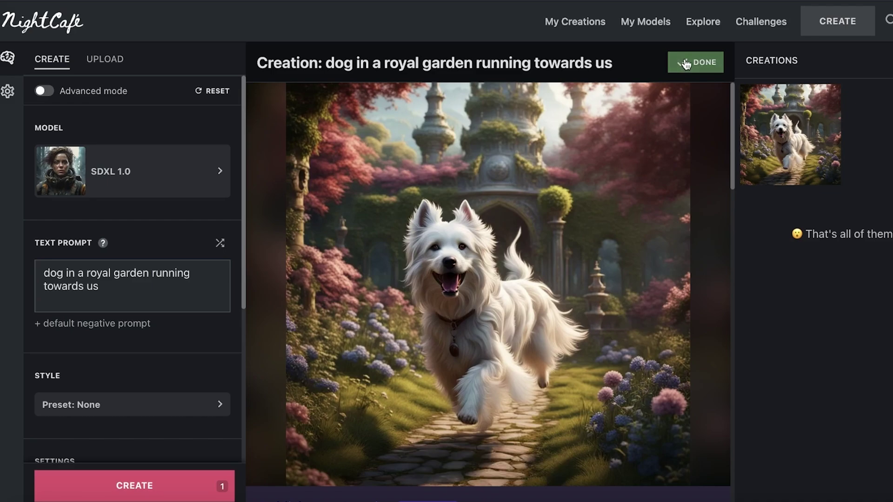
{"action": "scroll", "coordinate": [605, 294], "scroll_direction": "down", "scroll_amount": 3}
{"action": "scroll", "coordinate": [613, 275], "scroll_direction": "up", "scroll_amount": 3}
{"action": "scroll", "coordinate": [613, 278], "scroll_direction": "down", "scroll_amount": 3}
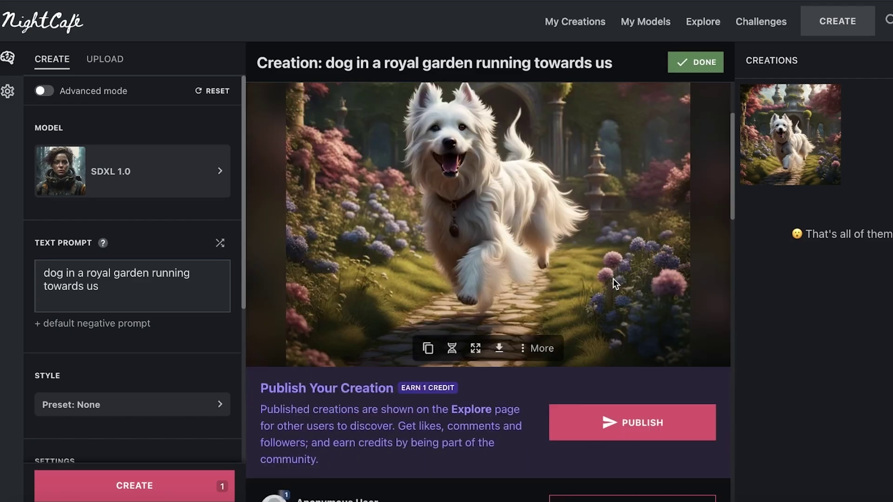
{"action": "scroll", "coordinate": [613, 278], "scroll_direction": "up", "scroll_amount": 3}
{"action": "scroll", "coordinate": [614, 278], "scroll_direction": "down", "scroll_amount": 3}
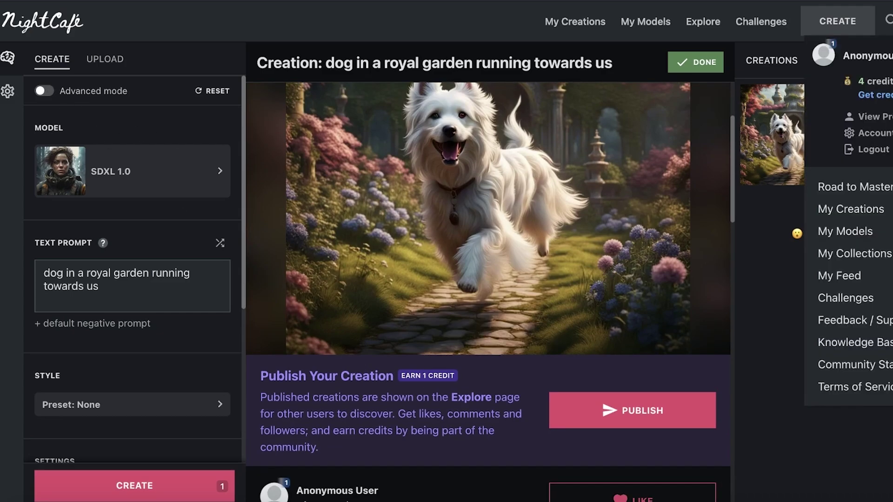
{"action": "left_click", "coordinate": [868, 95]}
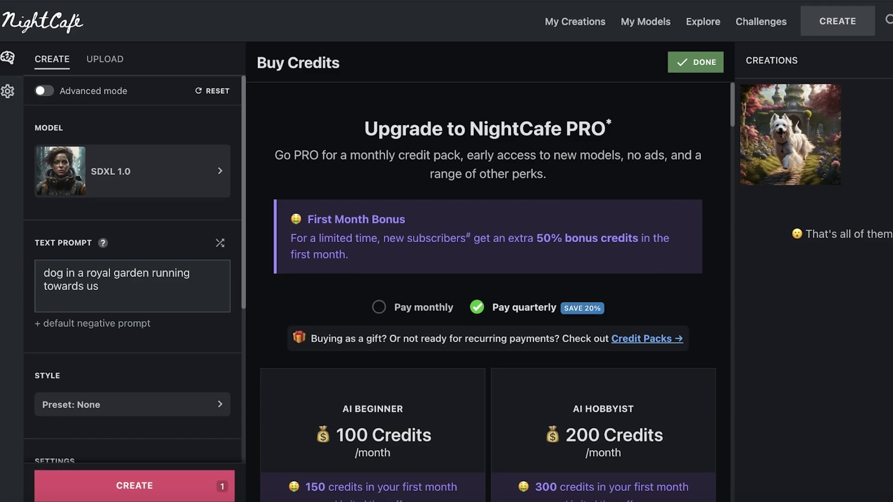
{"action": "scroll", "coordinate": [117, 306], "scroll_direction": "down", "scroll_amount": 5}
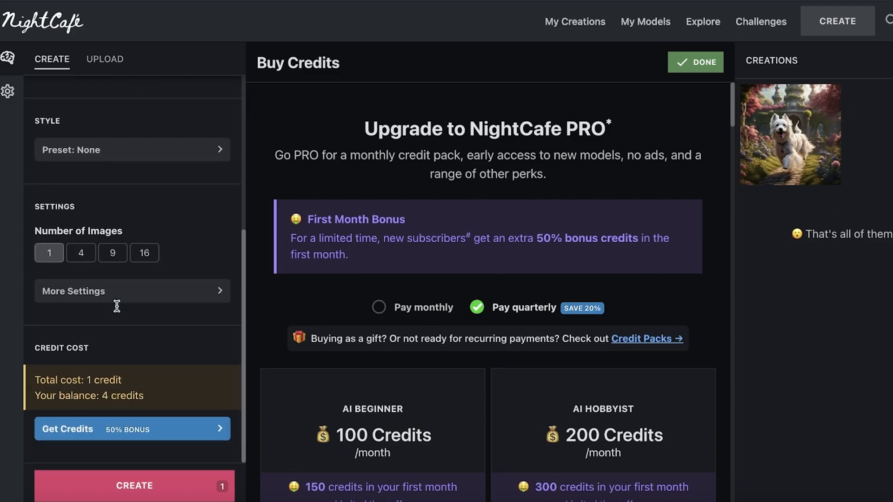
{"action": "scroll", "coordinate": [159, 290], "scroll_direction": "up", "scroll_amount": 4}
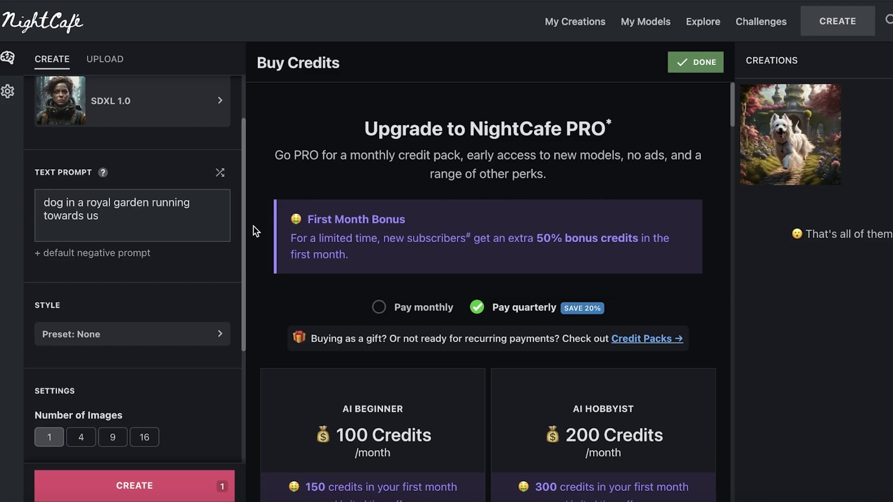
{"action": "left_click", "coordinate": [780, 139]}
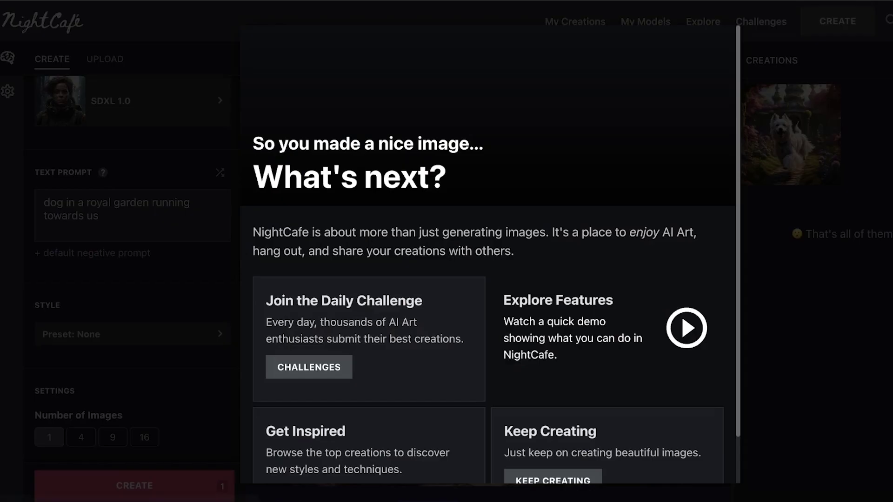
Bookmark the NightCafe page and dismiss the bookmark confirmation.
{"action": "left_click", "coordinate": [862, 2]}
{"action": "left_click", "coordinate": [841, 132]}
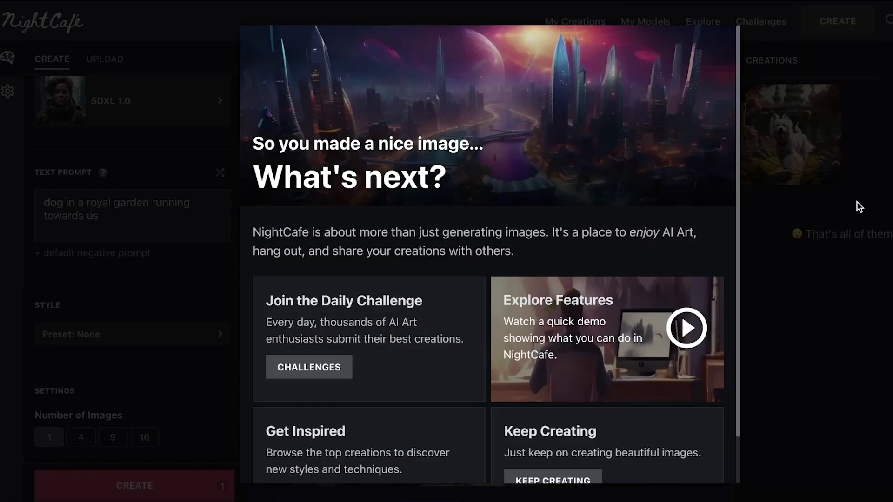
{"action": "scroll", "coordinate": [644, 355], "scroll_direction": "down", "scroll_amount": 1}
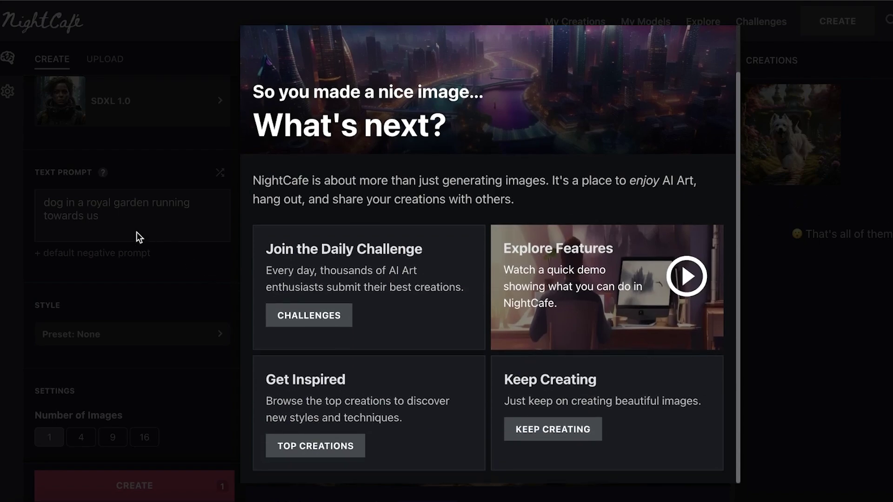
{"action": "scroll", "coordinate": [704, 171], "scroll_direction": "up", "scroll_amount": 1}
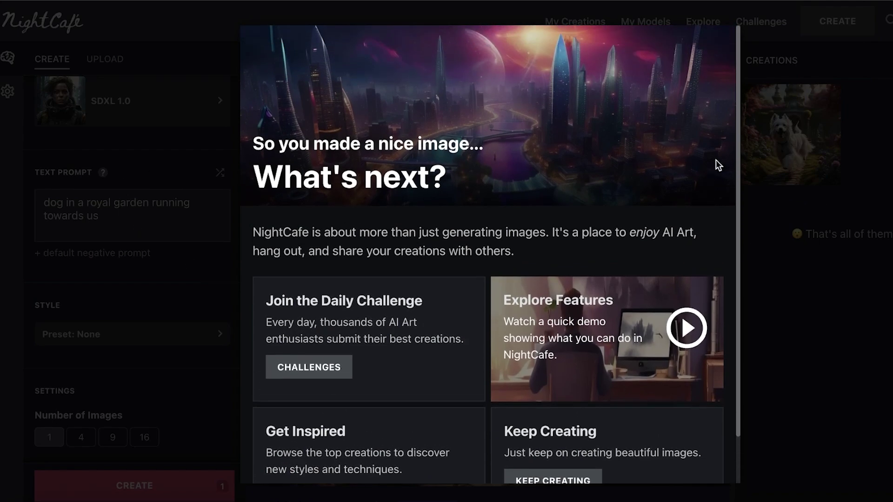
Look through NightCafe's daily challenges page.
{"action": "left_click", "coordinate": [329, 370]}
{"action": "scroll", "coordinate": [567, 234], "scroll_direction": "down", "scroll_amount": 12}
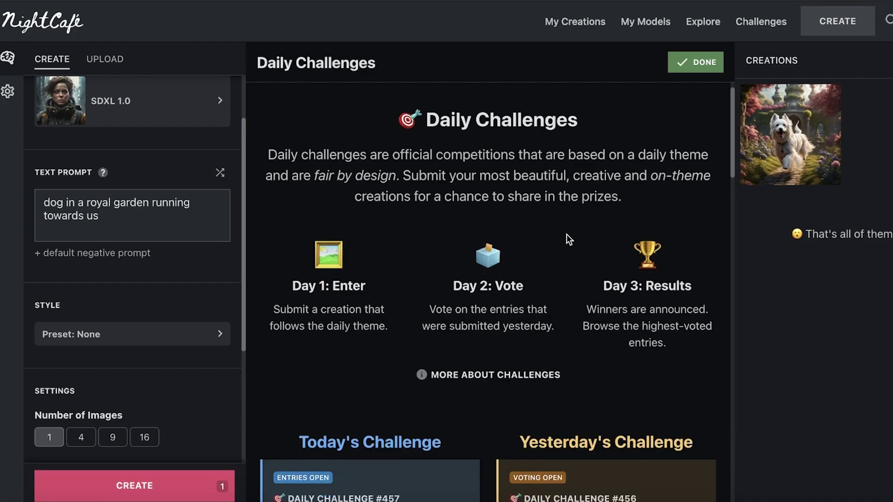
{"action": "scroll", "coordinate": [504, 264], "scroll_direction": "up", "scroll_amount": 8}
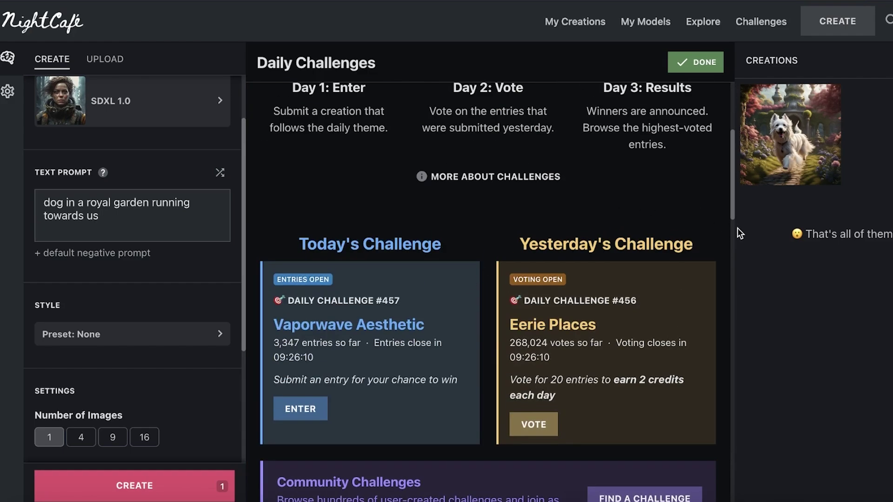
{"action": "scroll", "coordinate": [289, 299], "scroll_direction": "down", "scroll_amount": 3}
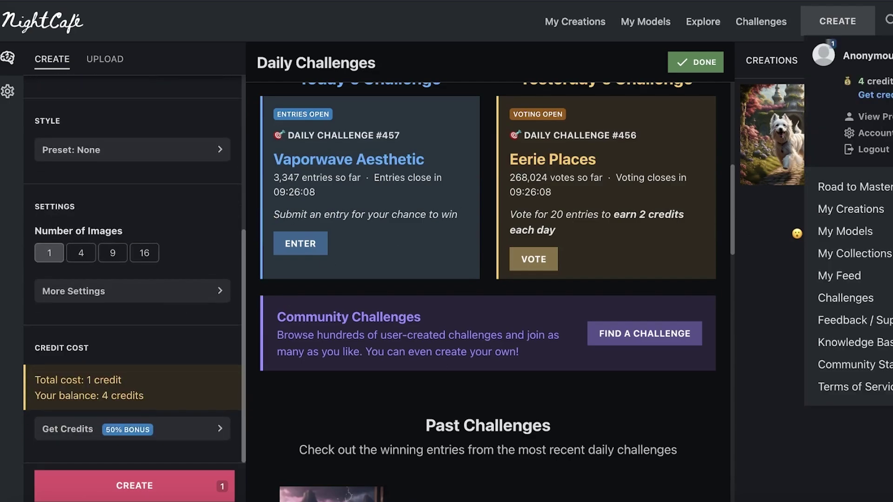
Browse the Buy Credits plans, including AI Beginner at $4.79 and AI Hobbyist at $7.99.
{"action": "left_click", "coordinate": [874, 110]}
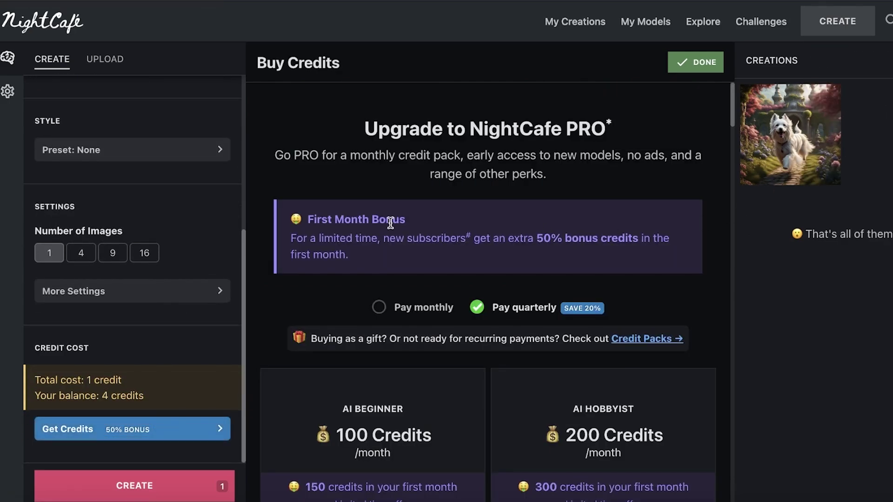
{"action": "scroll", "coordinate": [391, 240], "scroll_direction": "down", "scroll_amount": 3}
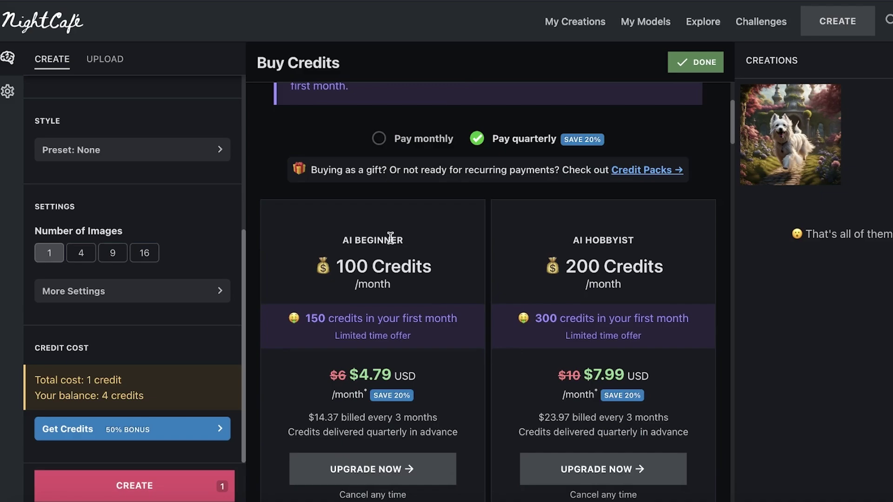
{"action": "scroll", "coordinate": [409, 258], "scroll_direction": "down", "scroll_amount": 4}
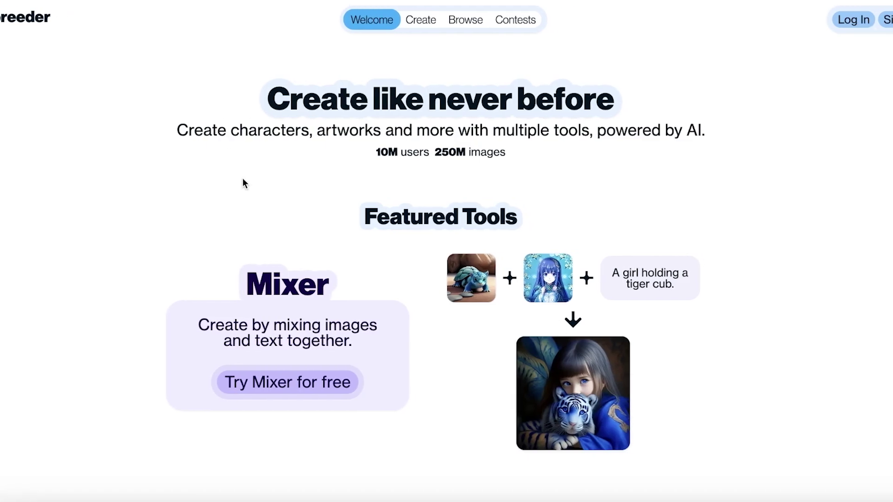
View Artbreeder's Create tools: Poser, Mixer, Prompter, Tuner, Collager and Splicer.
{"action": "scroll", "coordinate": [418, 250], "scroll_direction": "down", "scroll_amount": 1}
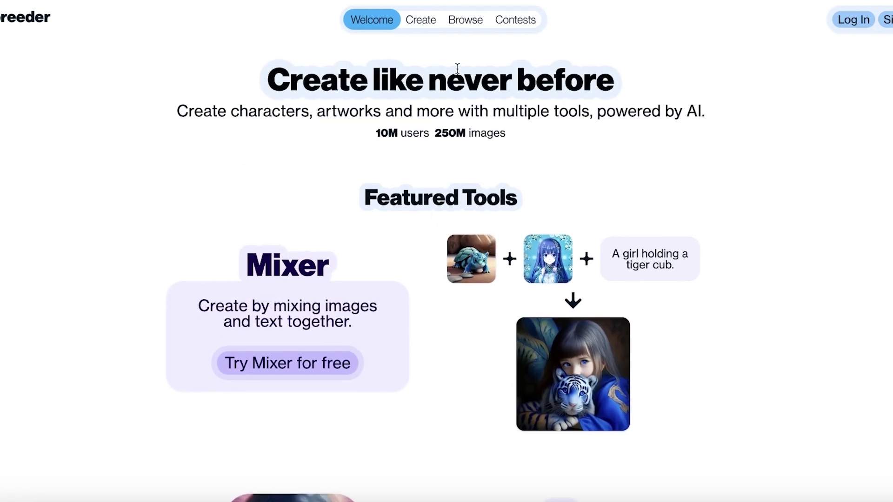
{"action": "scroll", "coordinate": [383, 20], "scroll_direction": "down", "scroll_amount": 3}
{"action": "left_click", "coordinate": [421, 27]}
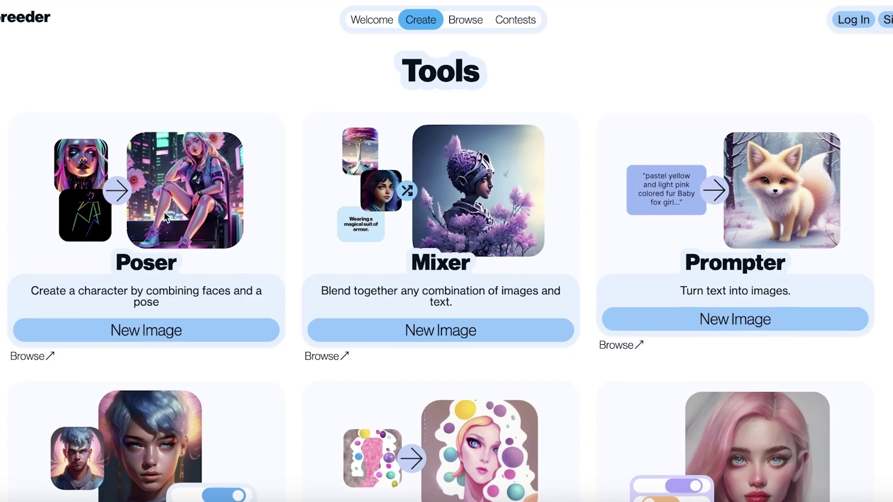
{"action": "scroll", "coordinate": [163, 214], "scroll_direction": "down", "scroll_amount": 2}
{"action": "scroll", "coordinate": [162, 215], "scroll_direction": "down", "scroll_amount": 5}
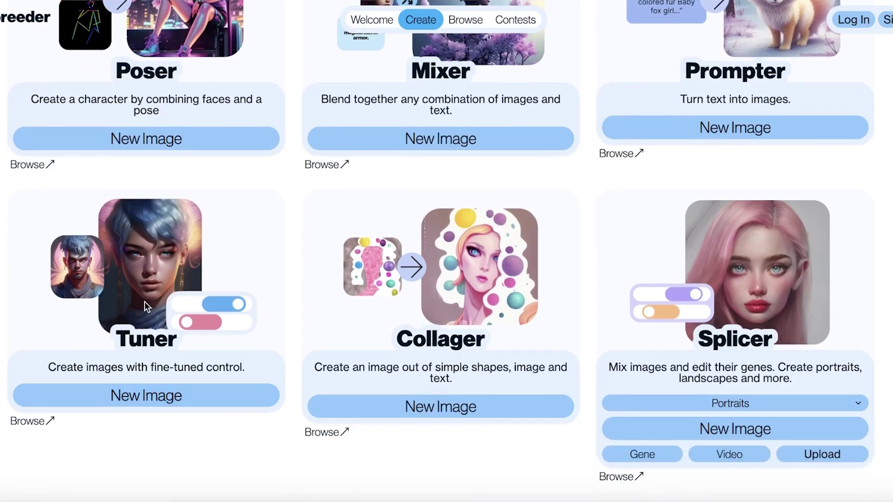
{"action": "scroll", "coordinate": [827, 295], "scroll_direction": "up", "scroll_amount": 7}
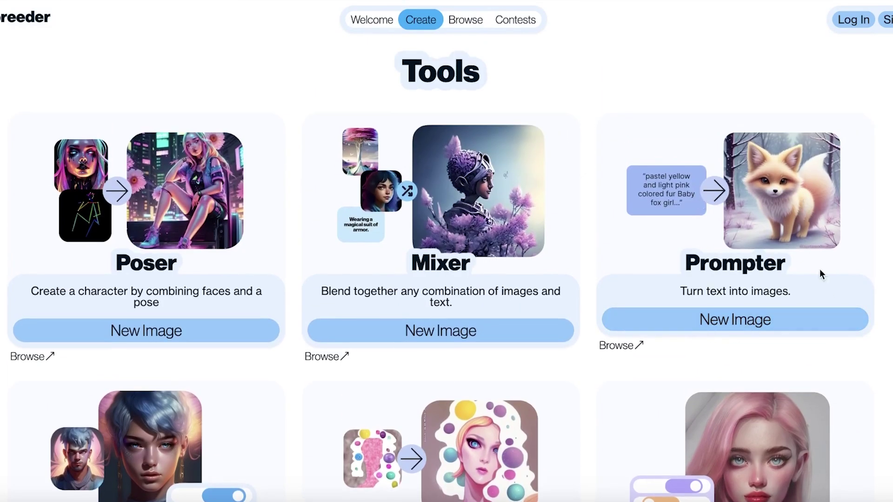
Start a new Prompter image described as 'a dog running in a royal garden towards us'.
{"action": "left_click", "coordinate": [729, 316]}
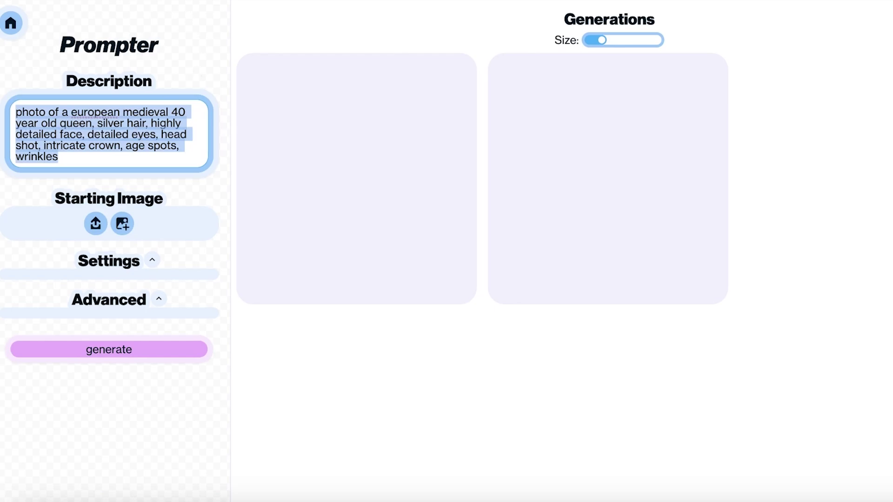
{"action": "type", "text": "a do"}
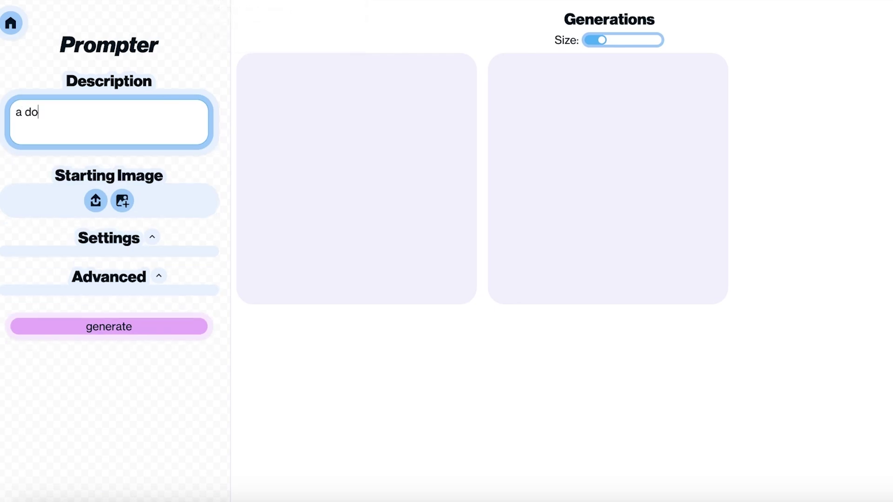
{"action": "type", "text": "g running in a"}
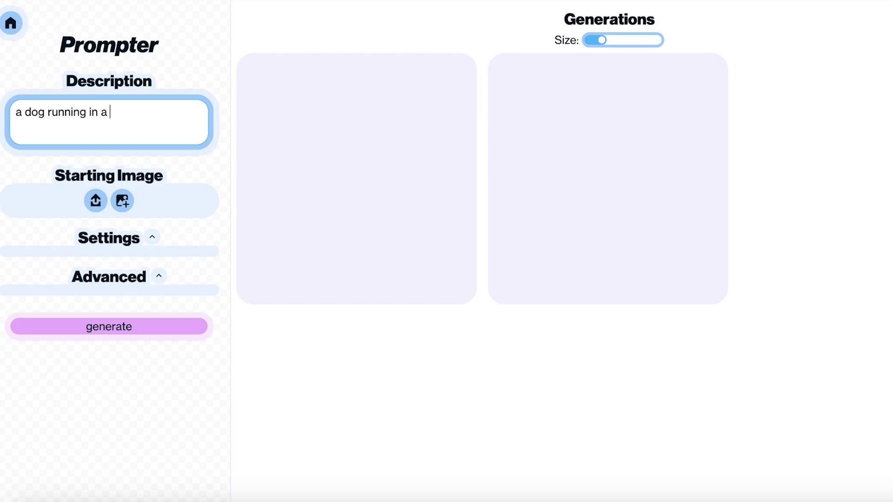
{"action": "type", "text": " royal garden towards us"}
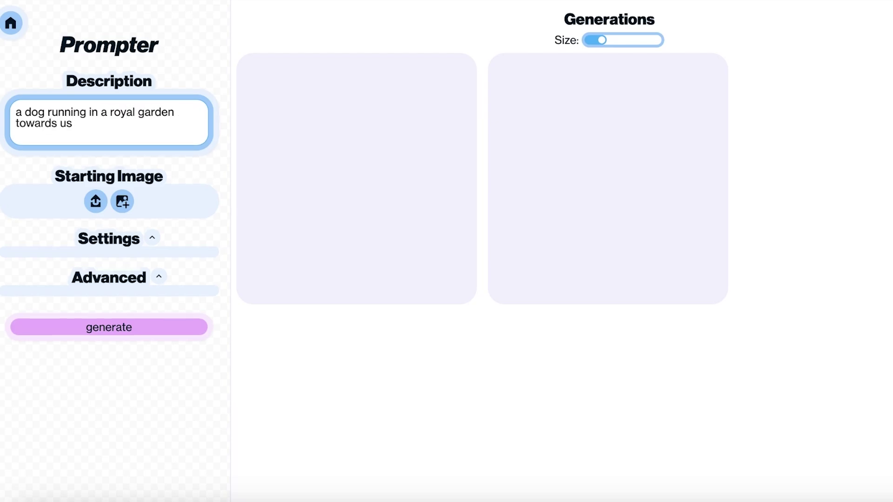
Expand Prompter's Settings and Advanced options and generate two images at guidance scale 1.5.
{"action": "left_click", "coordinate": [152, 239]}
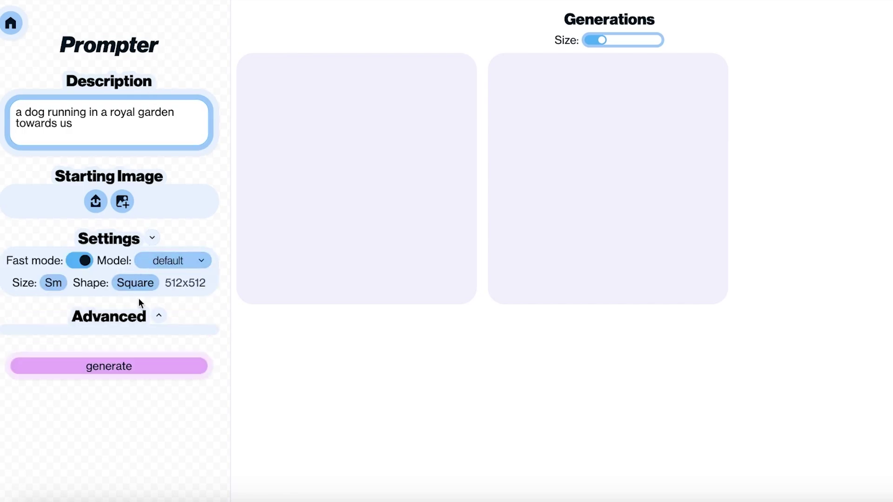
{"action": "left_click", "coordinate": [155, 317]}
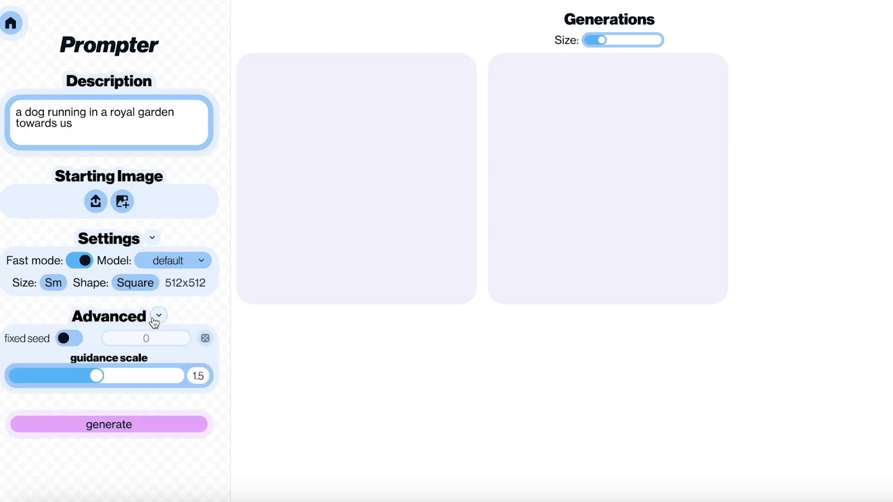
{"action": "left_click", "coordinate": [120, 427]}
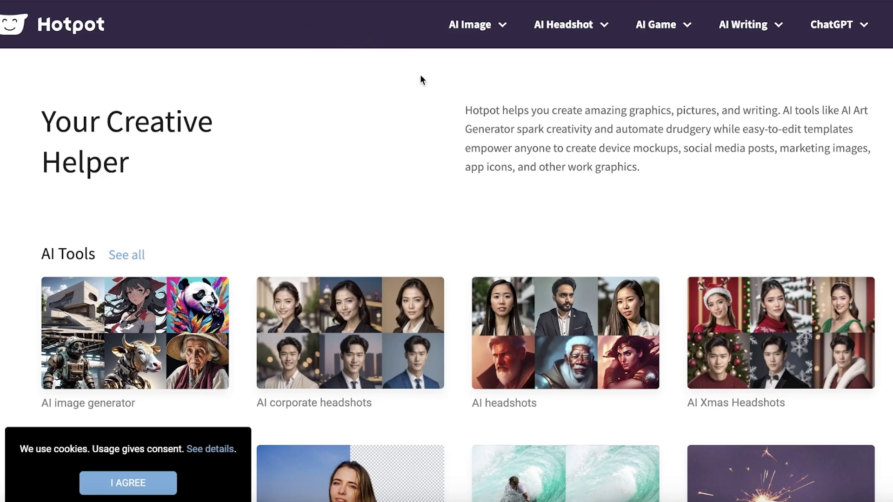
Scroll Hotpot's home page, then go to AI Image > Art Generator.
{"action": "scroll", "coordinate": [632, 156], "scroll_direction": "down", "scroll_amount": 3}
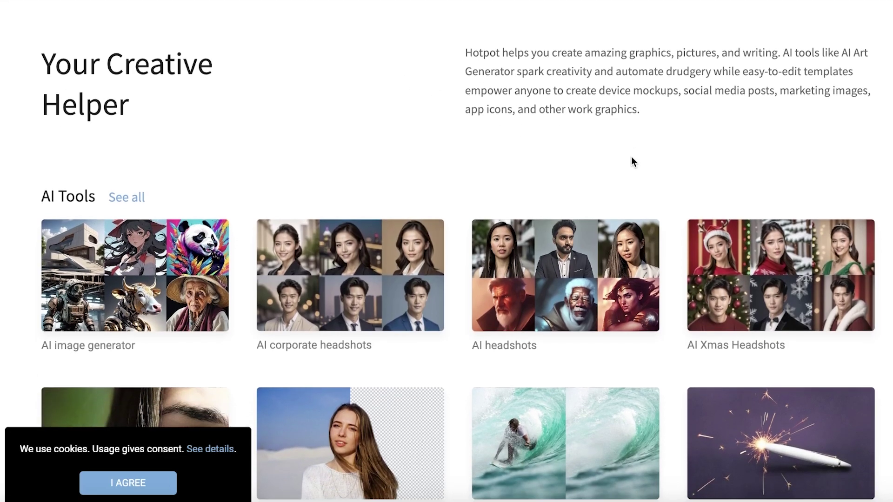
{"action": "scroll", "coordinate": [632, 156], "scroll_direction": "up", "scroll_amount": 2}
{"action": "scroll", "coordinate": [637, 161], "scroll_direction": "down", "scroll_amount": 9}
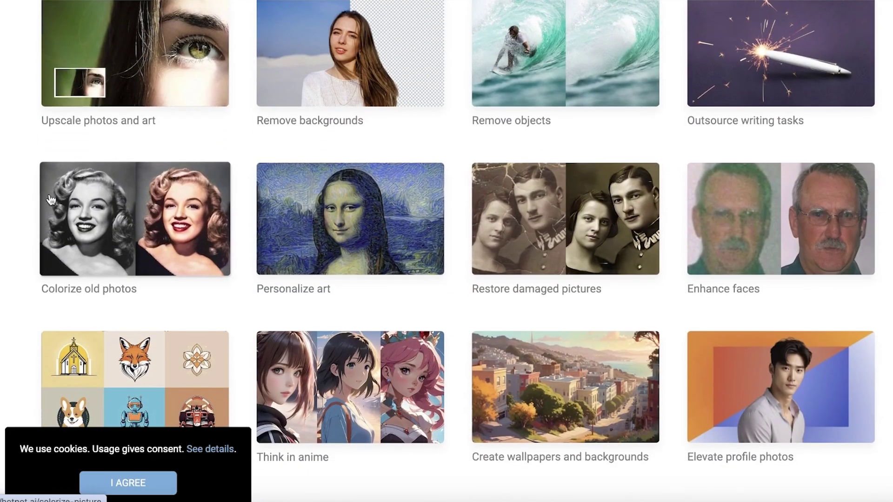
{"action": "scroll", "coordinate": [177, 192], "scroll_direction": "down", "scroll_amount": 6}
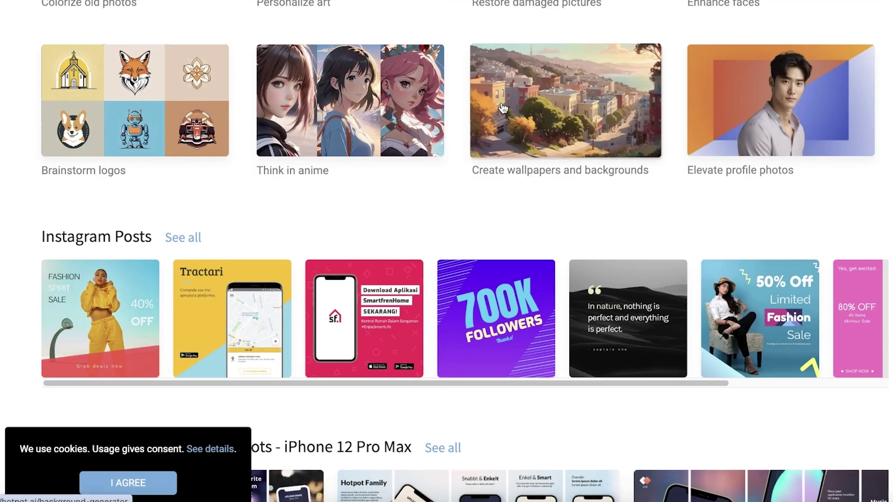
{"action": "scroll", "coordinate": [809, 147], "scroll_direction": "down", "scroll_amount": 3}
{"action": "scroll", "coordinate": [18, 179], "scroll_direction": "down", "scroll_amount": 6}
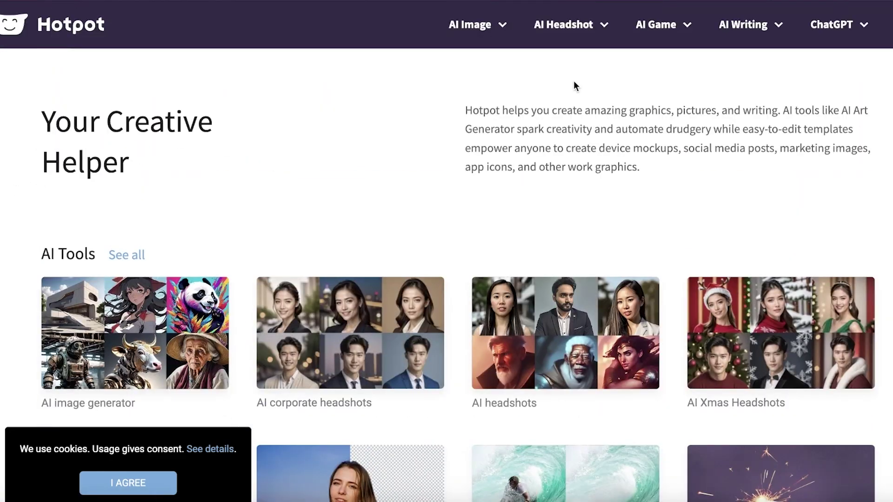
{"action": "left_click", "coordinate": [467, 26]}
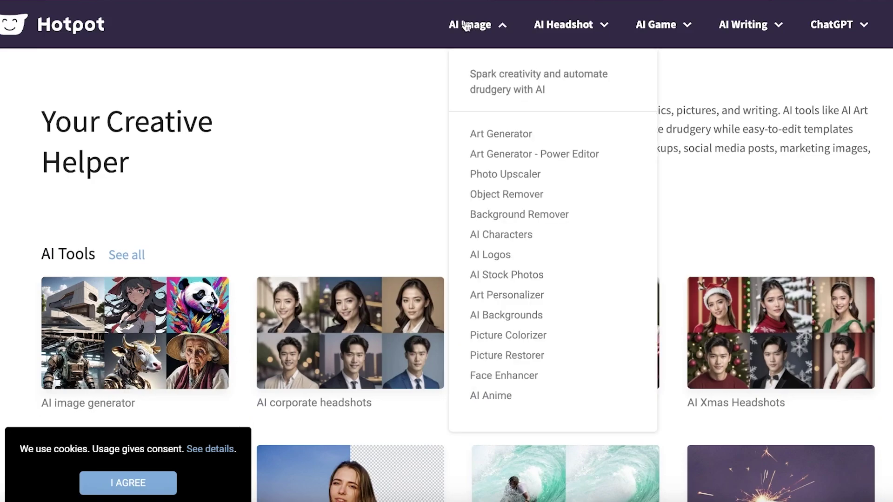
{"action": "left_click", "coordinate": [518, 134]}
{"action": "scroll", "coordinate": [492, 151], "scroll_direction": "down", "scroll_amount": 1}
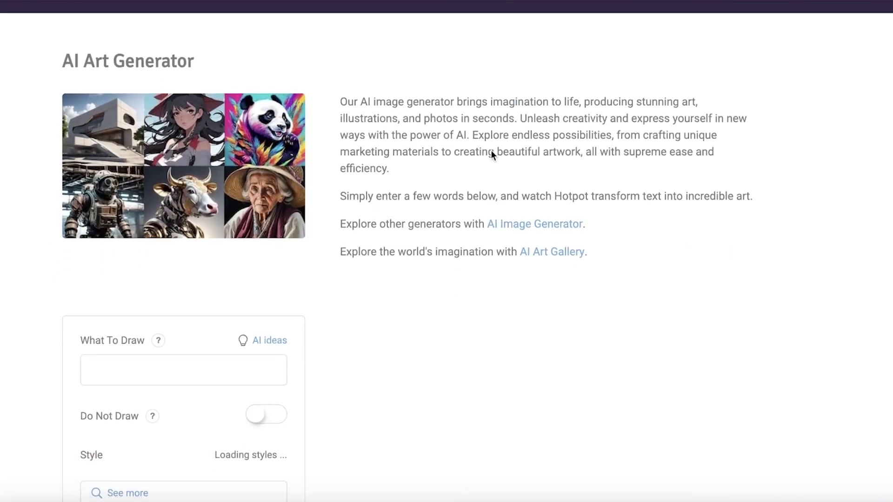
Select the What To Draw prompt text and briefly toggle the do-not-draw option off again.
{"action": "left_click", "coordinate": [201, 365]}
{"action": "scroll", "coordinate": [231, 345], "scroll_direction": "down", "scroll_amount": 1}
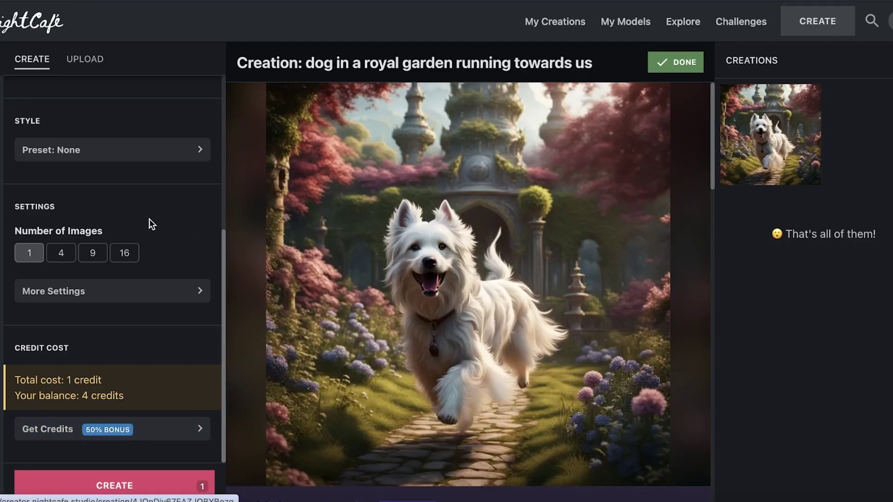
{"action": "scroll", "coordinate": [74, 344], "scroll_direction": "up", "scroll_amount": 5}
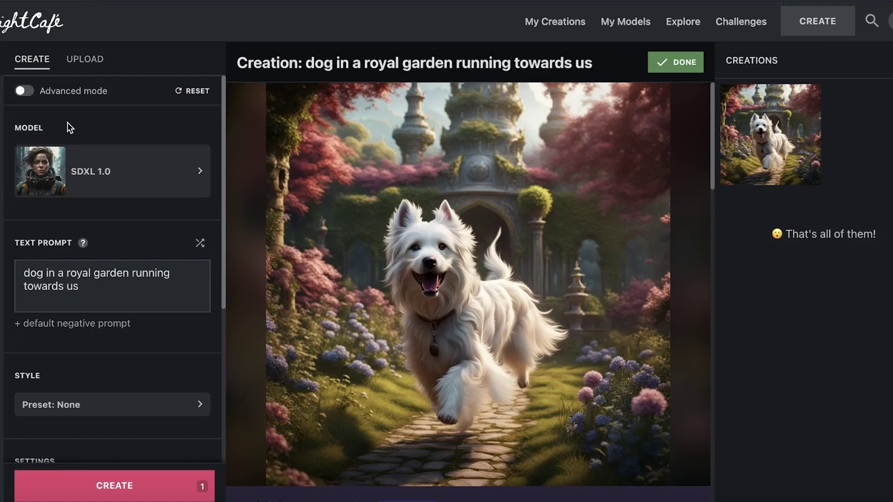
{"action": "triple_click", "coordinate": [82, 287]}
{"action": "key", "text": "ctrl+c"}
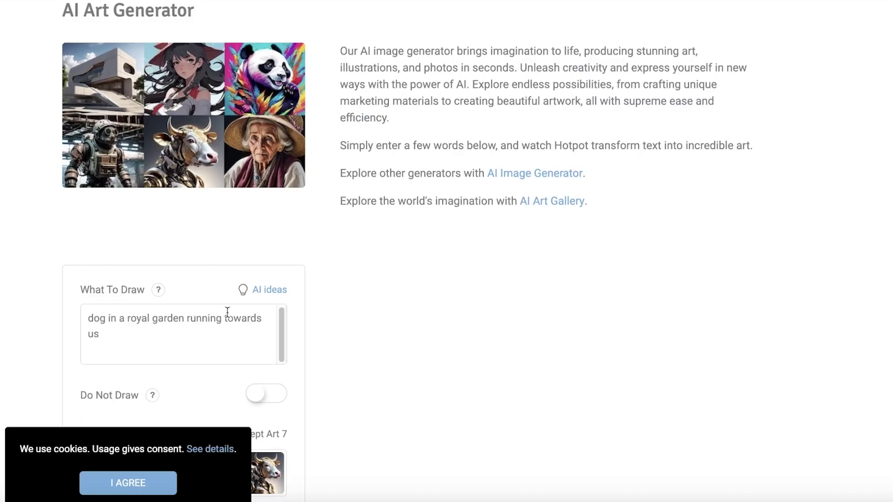
{"action": "scroll", "coordinate": [171, 286], "scroll_direction": "down", "scroll_amount": 7}
{"action": "scroll", "coordinate": [199, 172], "scroll_direction": "up", "scroll_amount": 1}
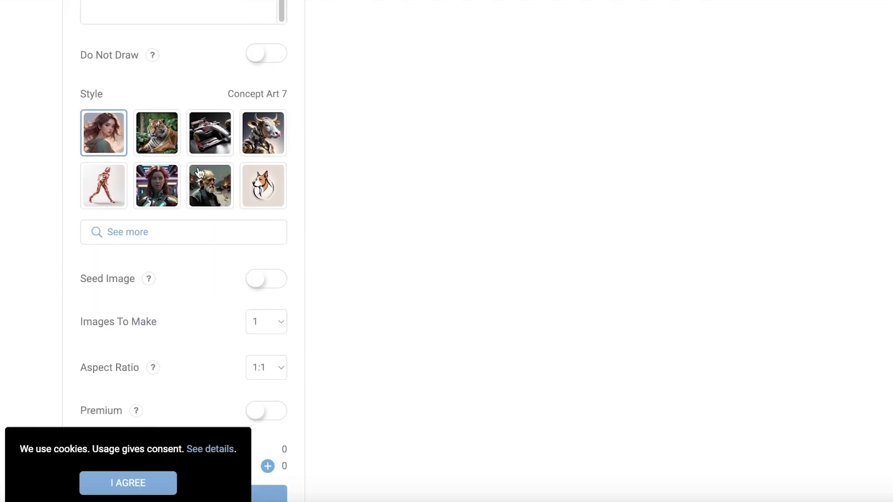
{"action": "left_click", "coordinate": [255, 56]}
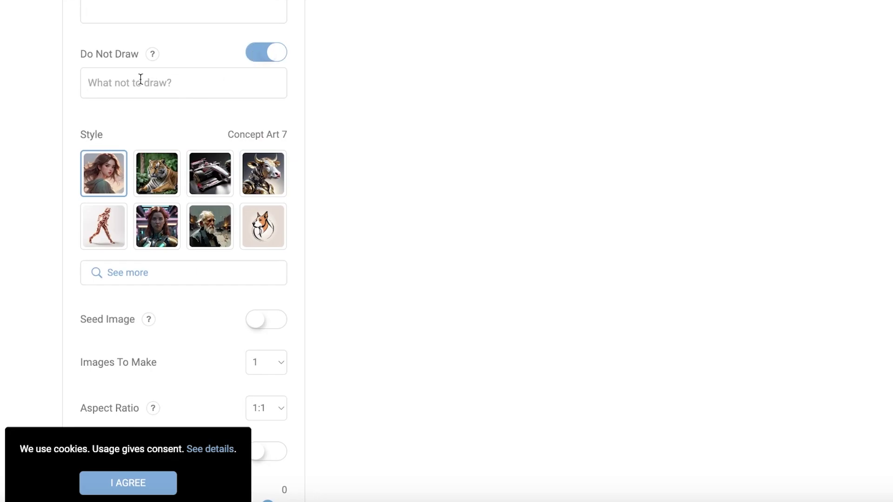
{"action": "left_click", "coordinate": [257, 59]}
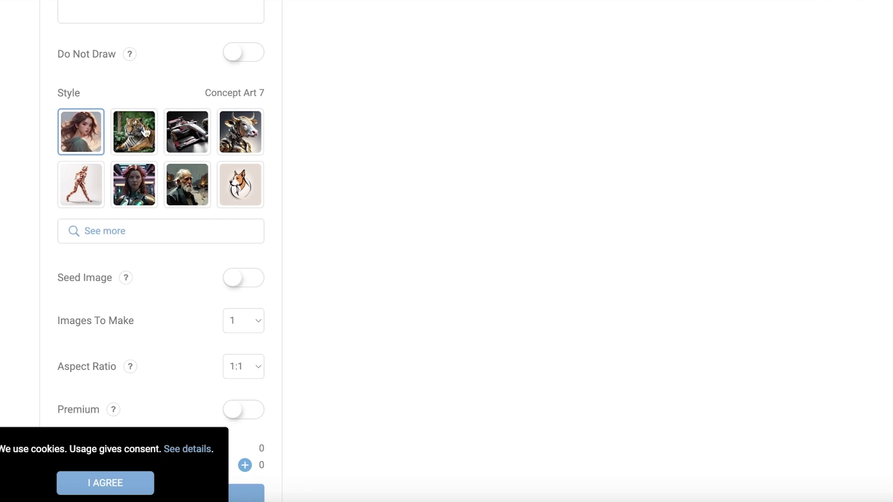
{"action": "scroll", "coordinate": [119, 225], "scroll_direction": "down", "scroll_amount": 1}
Pick a style from the full collection, trying Illustration Art 3, then settling on Concept Art 6.
{"action": "left_click", "coordinate": [100, 201]}
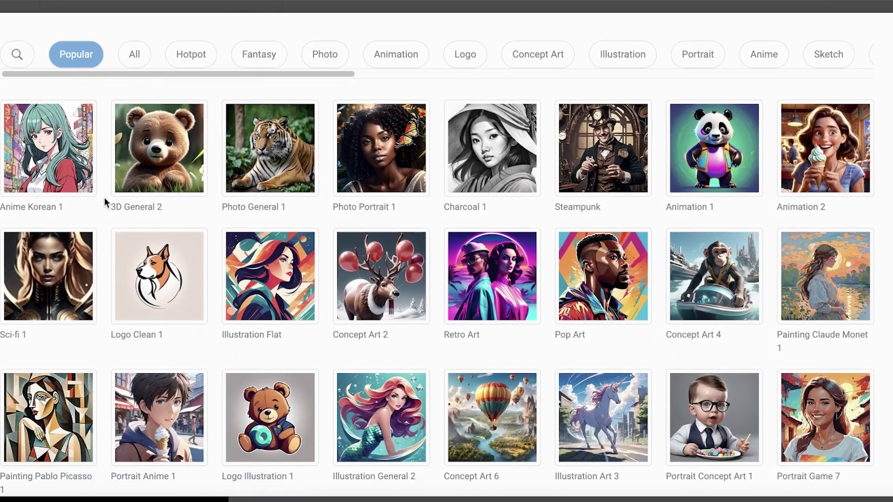
{"action": "scroll", "coordinate": [375, 201], "scroll_direction": "down", "scroll_amount": 3}
{"action": "scroll", "coordinate": [375, 202], "scroll_direction": "up", "scroll_amount": 3}
{"action": "scroll", "coordinate": [542, 225], "scroll_direction": "down", "scroll_amount": 8}
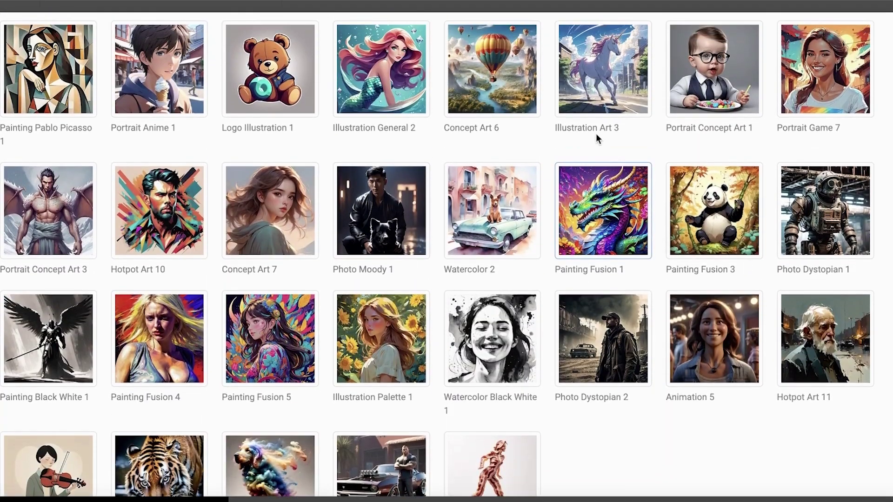
{"action": "left_click", "coordinate": [600, 84]}
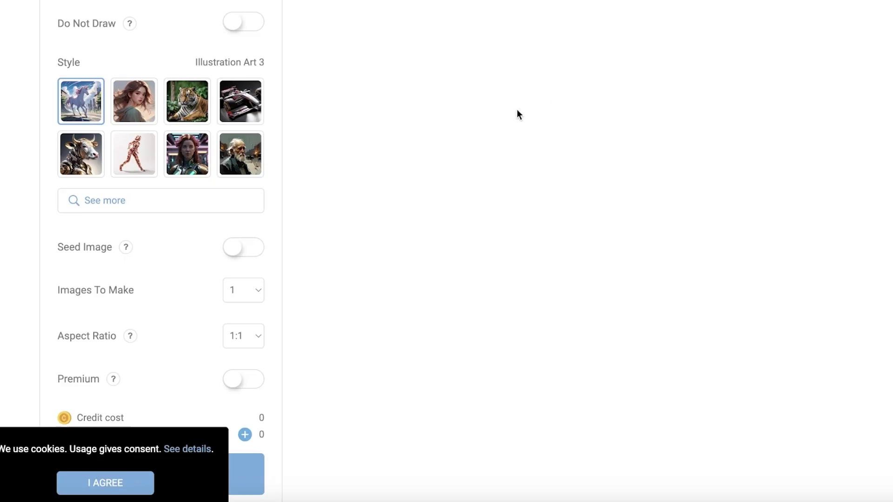
{"action": "left_click", "coordinate": [94, 199]}
{"action": "scroll", "coordinate": [463, 231], "scroll_direction": "down", "scroll_amount": 1}
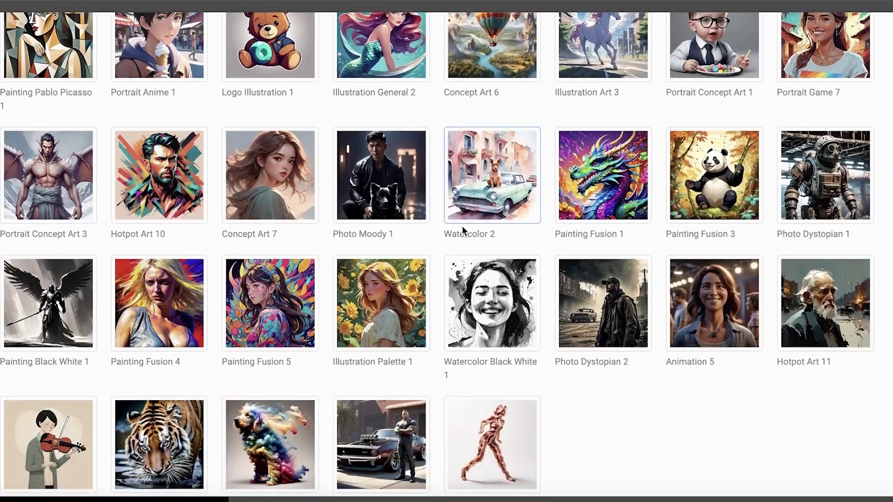
{"action": "scroll", "coordinate": [484, 153], "scroll_direction": "up", "scroll_amount": 3}
{"action": "left_click", "coordinate": [484, 153]}
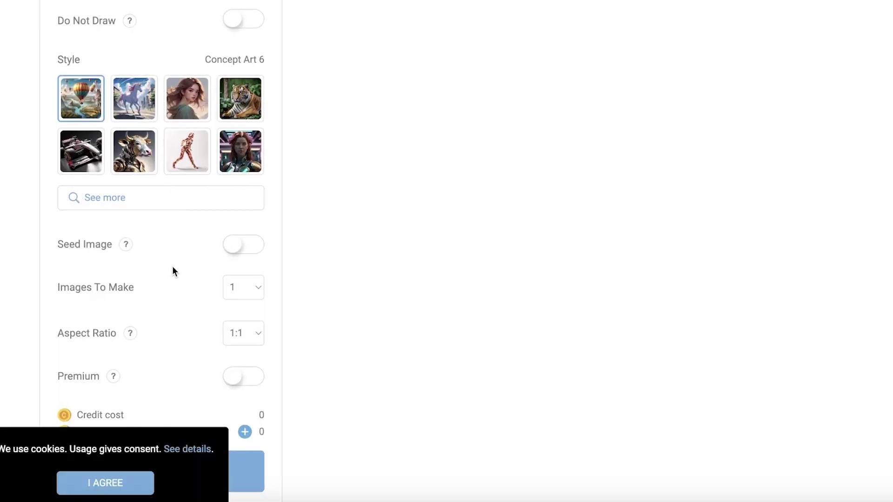
Leave the seed image disabled and submit the 'dog in a royal garden running towards us' request.
{"action": "scroll", "coordinate": [176, 251], "scroll_direction": "down", "scroll_amount": 1}
{"action": "left_click", "coordinate": [257, 222]}
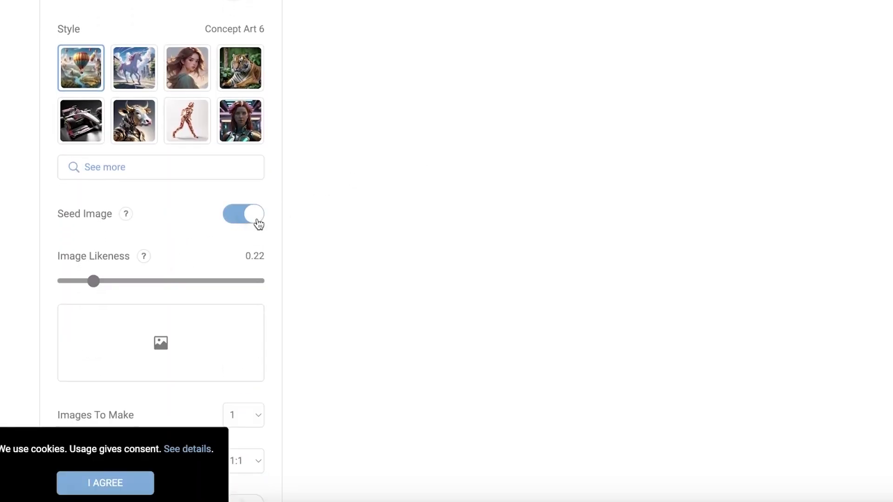
{"action": "left_click", "coordinate": [258, 223]}
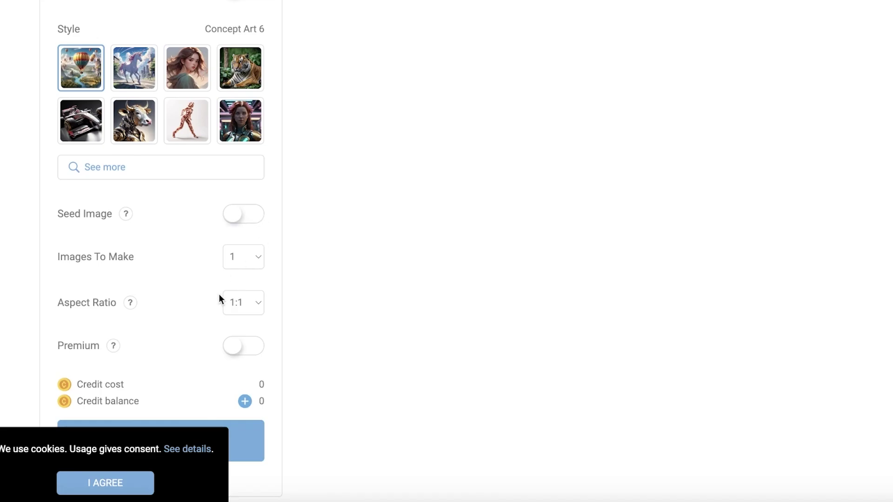
{"action": "scroll", "coordinate": [242, 321], "scroll_direction": "down", "scroll_amount": 2}
{"action": "left_click", "coordinate": [191, 359]}
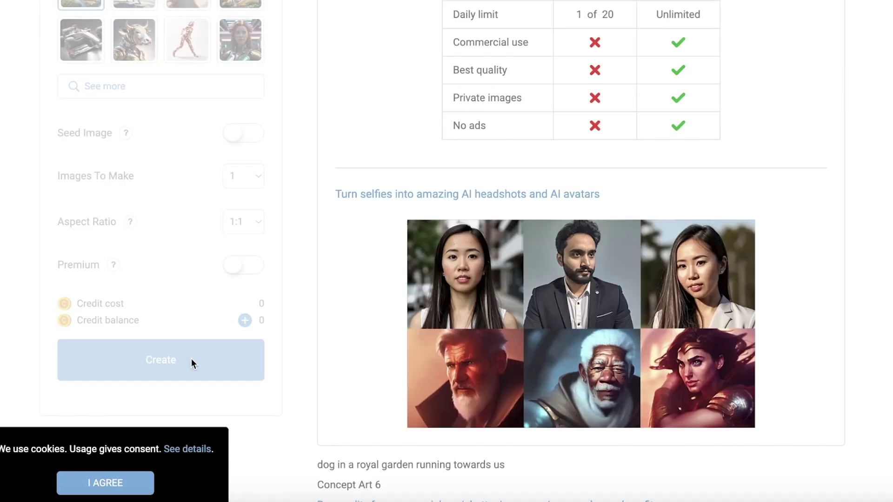
Wait for the white-dog garden image to finish, bookmarking the Hotpot page meanwhile.
{"action": "scroll", "coordinate": [433, 304], "scroll_direction": "up", "scroll_amount": 8}
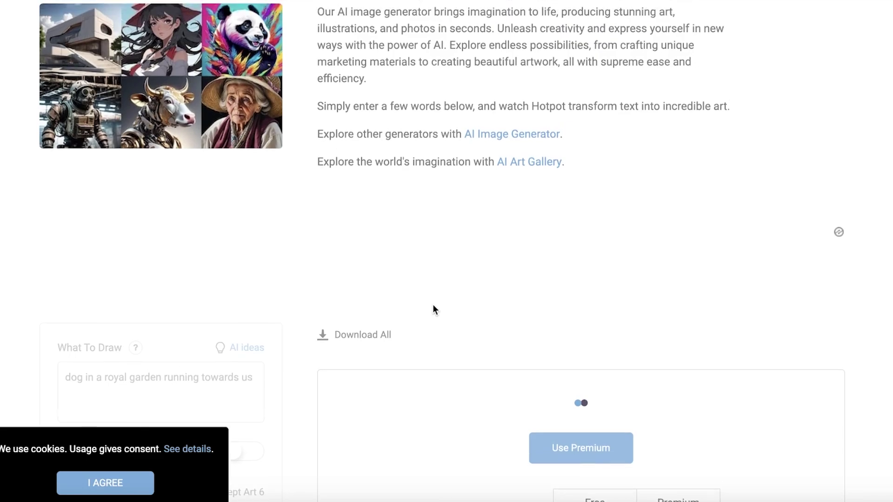
{"action": "scroll", "coordinate": [433, 309], "scroll_direction": "down", "scroll_amount": 6}
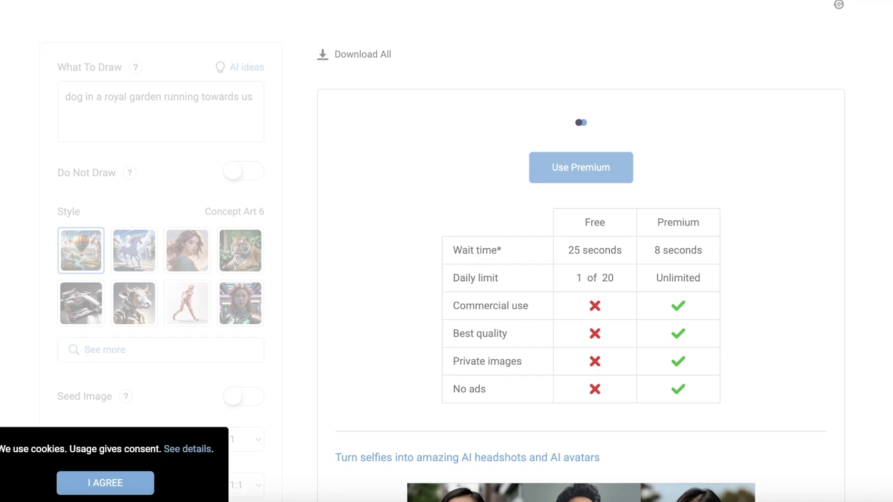
{"action": "left_click", "coordinate": [806, 0]}
{"action": "left_click", "coordinate": [797, 123]}
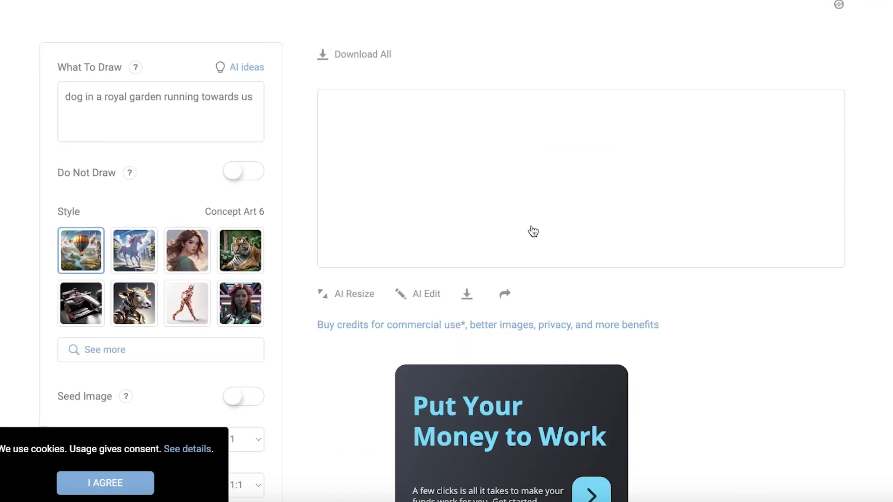
{"action": "scroll", "coordinate": [533, 232], "scroll_direction": "down", "scroll_amount": 10}
{"action": "scroll", "coordinate": [461, 181], "scroll_direction": "up", "scroll_amount": 10}
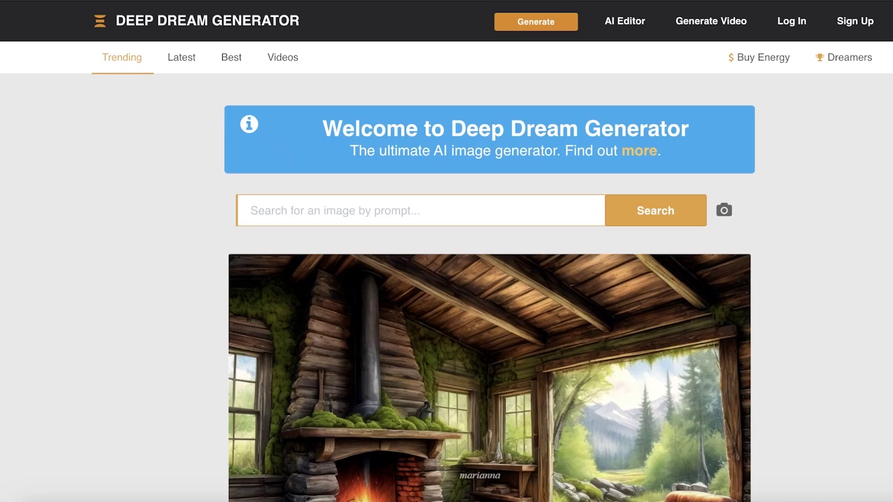
Search Deep Dream Generator's gallery for the pasted dog prompt and scroll the results.
{"action": "scroll", "coordinate": [336, 144], "scroll_direction": "down", "scroll_amount": 3}
{"action": "scroll", "coordinate": [353, 162], "scroll_direction": "up", "scroll_amount": 3}
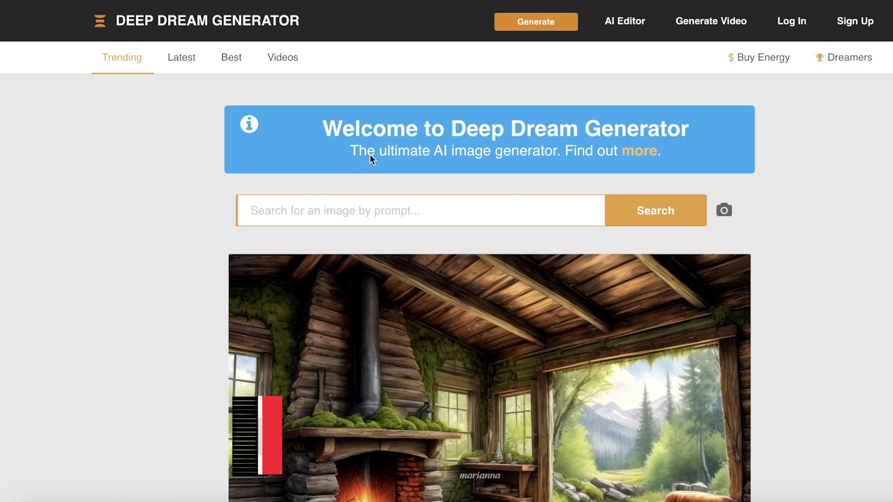
{"action": "left_click", "coordinate": [427, 204]}
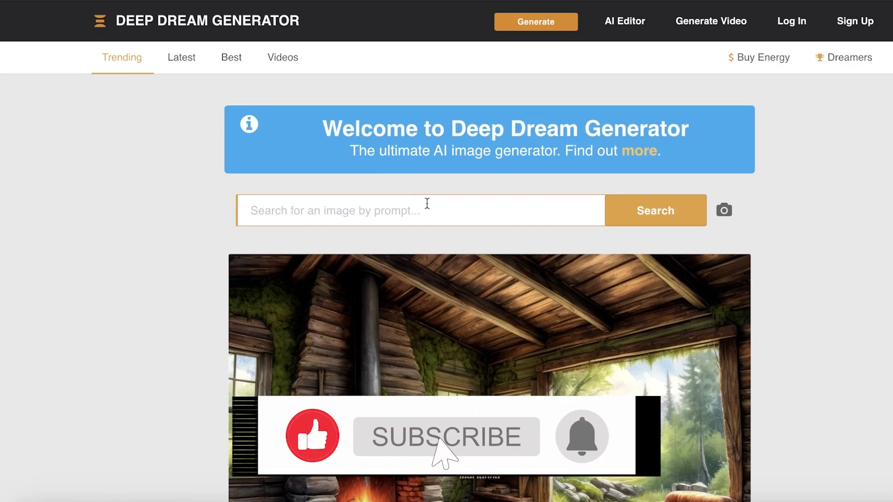
{"action": "key", "text": "ctrl+v"}
{"action": "key", "text": "Return"}
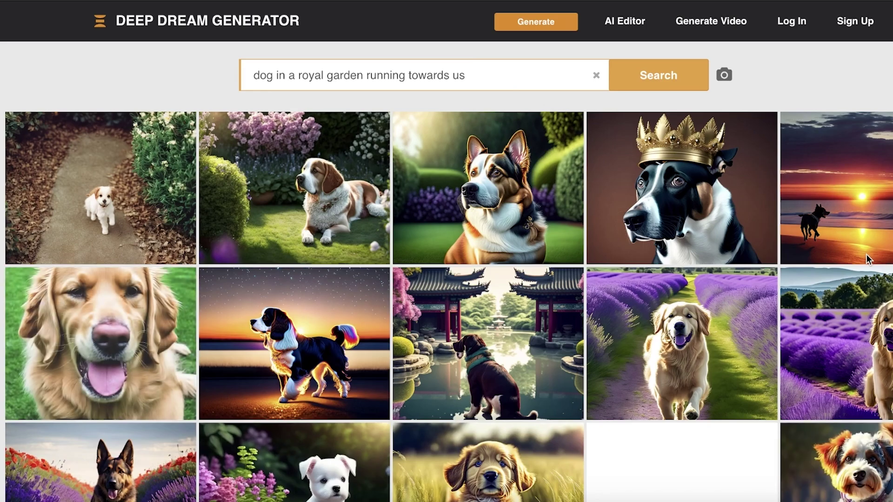
{"action": "scroll", "coordinate": [641, 228], "scroll_direction": "down", "scroll_amount": 8}
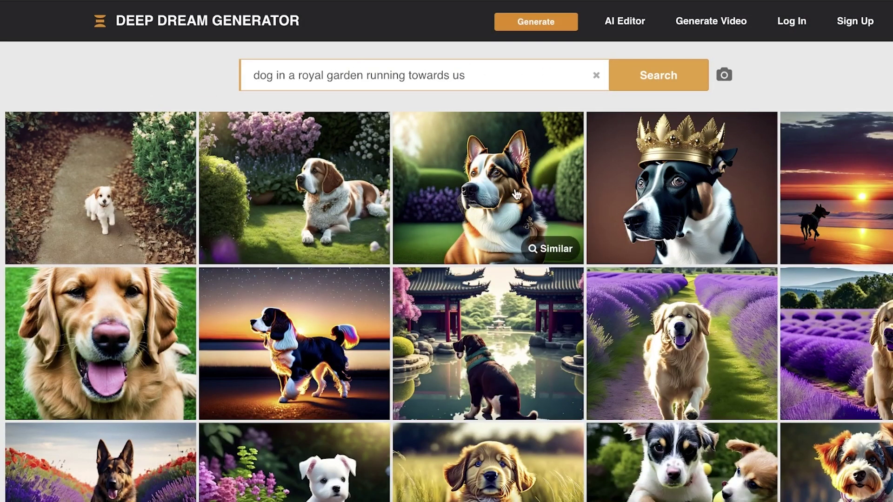
{"action": "scroll", "coordinate": [465, 303], "scroll_direction": "down", "scroll_amount": 1}
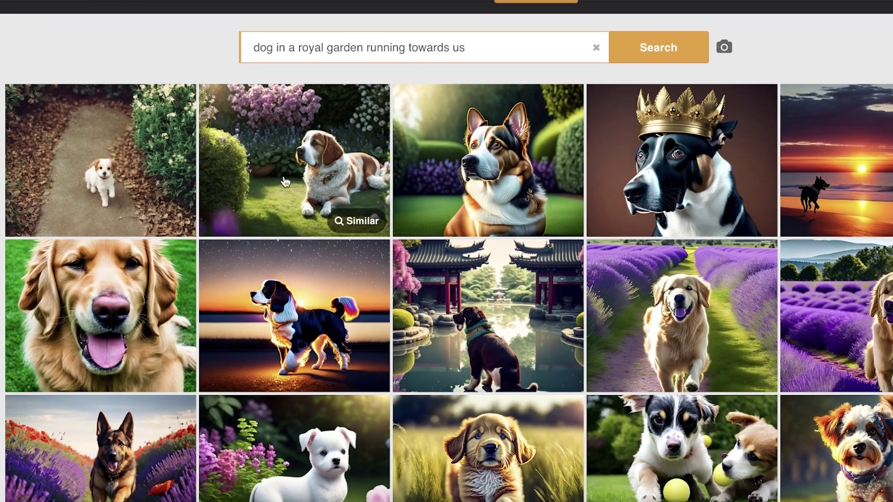
{"action": "scroll", "coordinate": [186, 158], "scroll_direction": "down", "scroll_amount": 3}
{"action": "scroll", "coordinate": [129, 164], "scroll_direction": "down", "scroll_amount": 3}
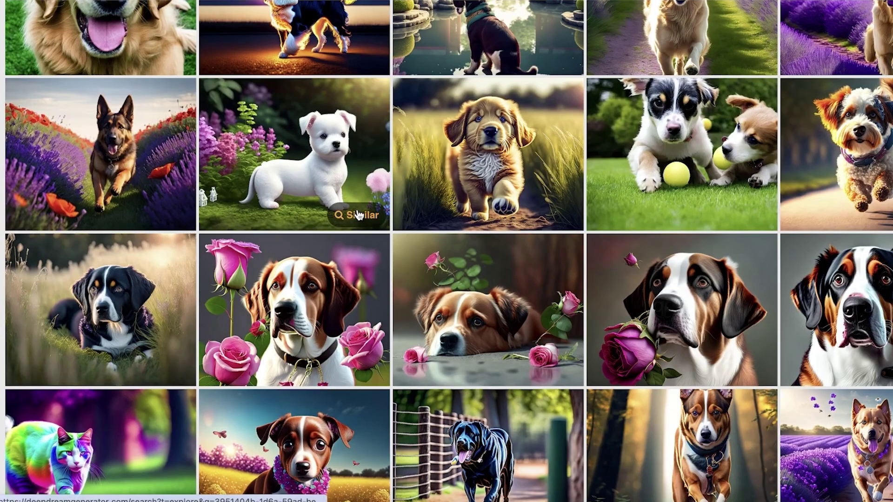
Open Similar on the white puppy, paste the dog prompt into Text Prompt, and generate.
{"action": "left_click", "coordinate": [358, 214]}
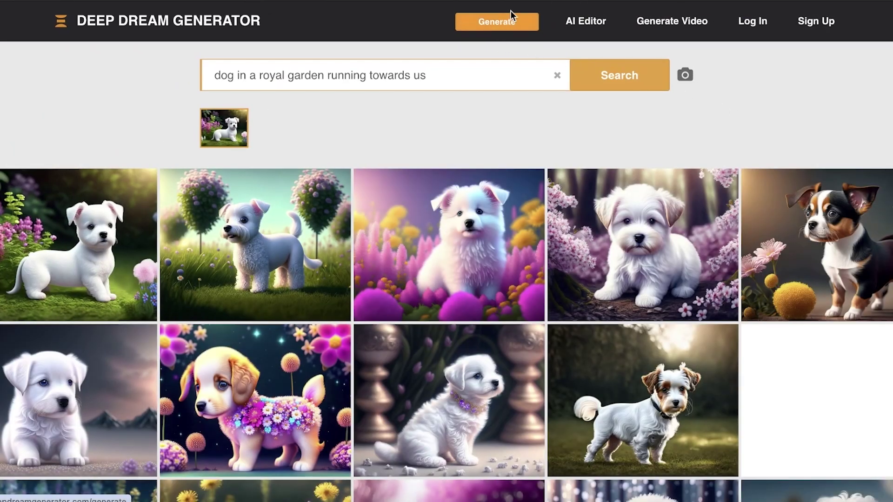
{"action": "left_click", "coordinate": [510, 13]}
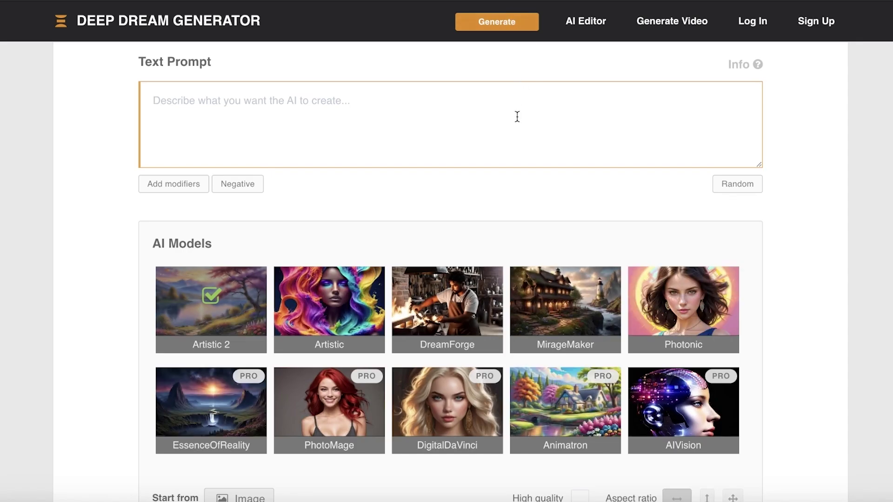
{"action": "key", "text": "ctrl+v"}
{"action": "scroll", "coordinate": [391, 154], "scroll_direction": "down", "scroll_amount": 5}
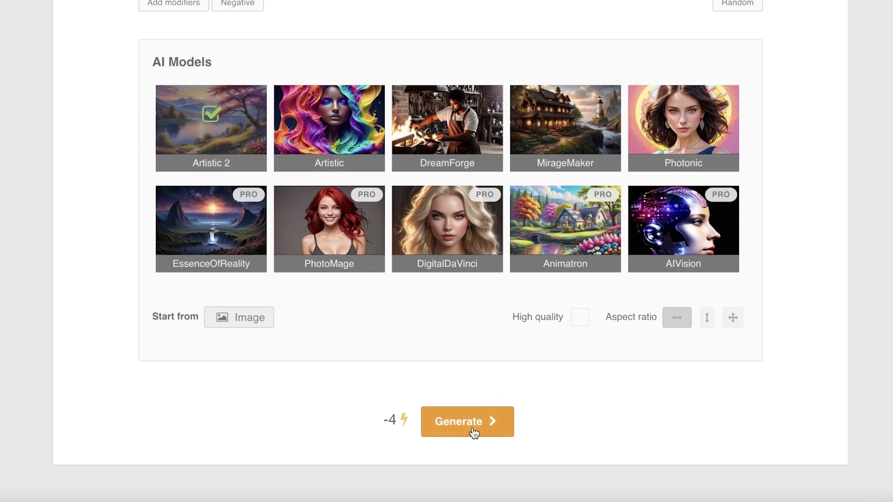
{"action": "left_click", "coordinate": [474, 433]}
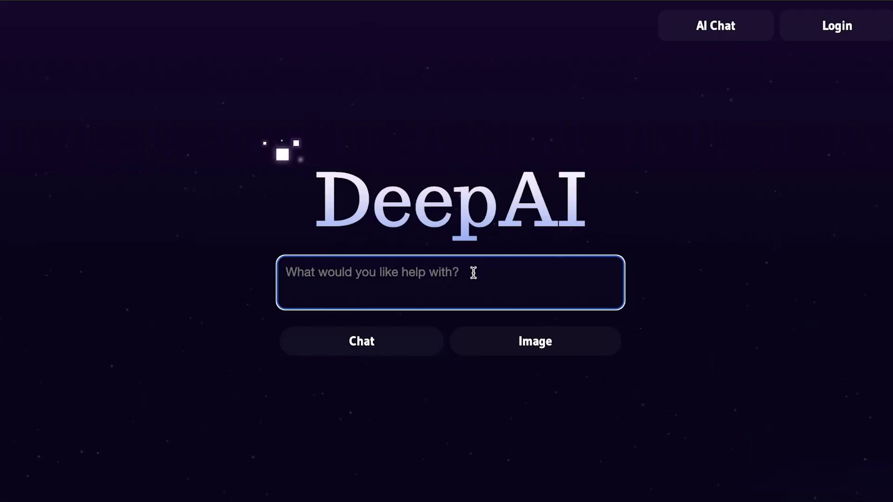
Switch DeepAI to image generation and paste the dog-in-a-royal-garden prompt into the prompt box.
{"action": "left_click", "coordinate": [497, 343]}
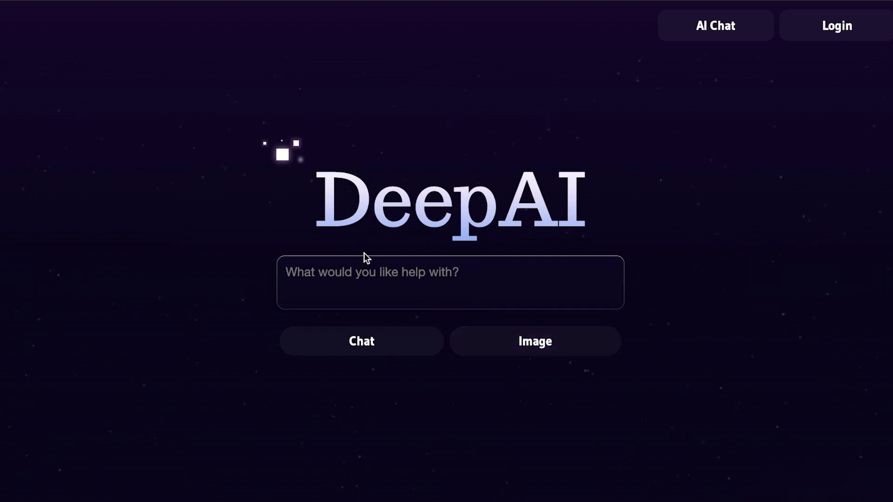
{"action": "scroll", "coordinate": [383, 304], "scroll_direction": "down", "scroll_amount": 3}
{"action": "left_click", "coordinate": [288, 345]}
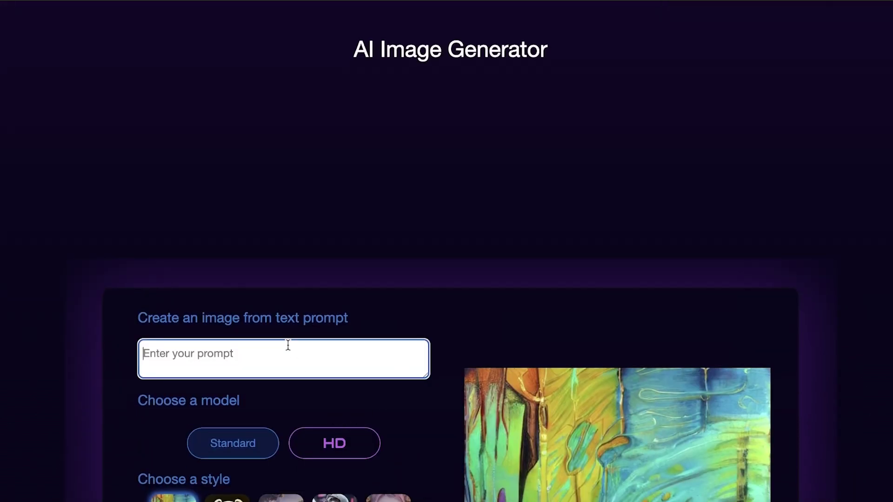
{"action": "type", "text": "dog in a royal garden running towards us"}
Choose the anime portrait style thumbnail for the image.
{"action": "scroll", "coordinate": [421, 270], "scroll_direction": "down", "scroll_amount": 5}
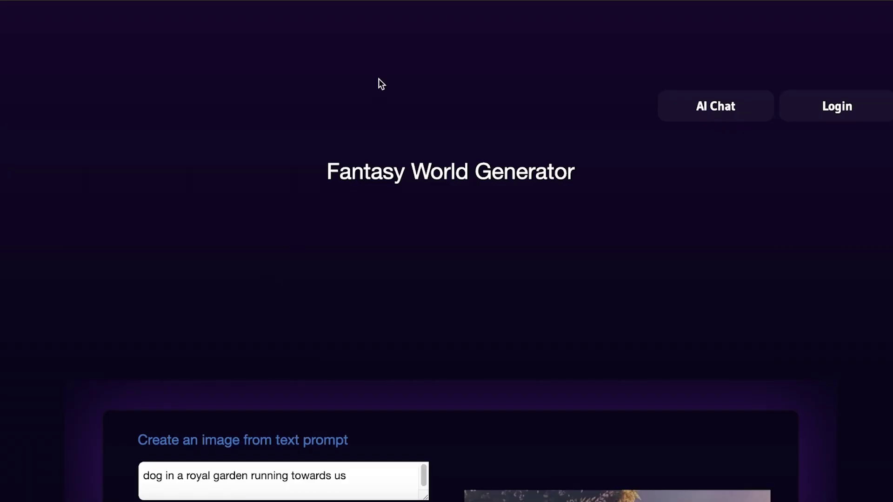
{"action": "scroll", "coordinate": [381, 112], "scroll_direction": "down", "scroll_amount": 12}
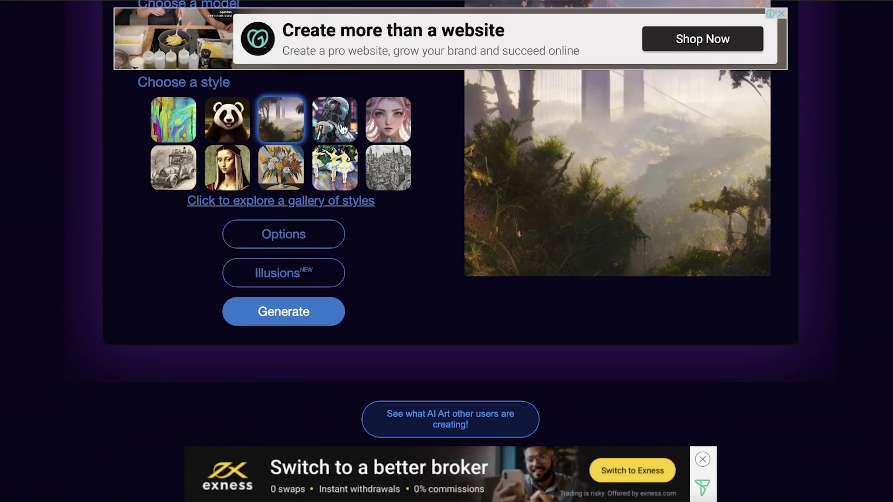
{"action": "left_click", "coordinate": [406, 120]}
{"action": "scroll", "coordinate": [300, 209], "scroll_direction": "down", "scroll_amount": 9}
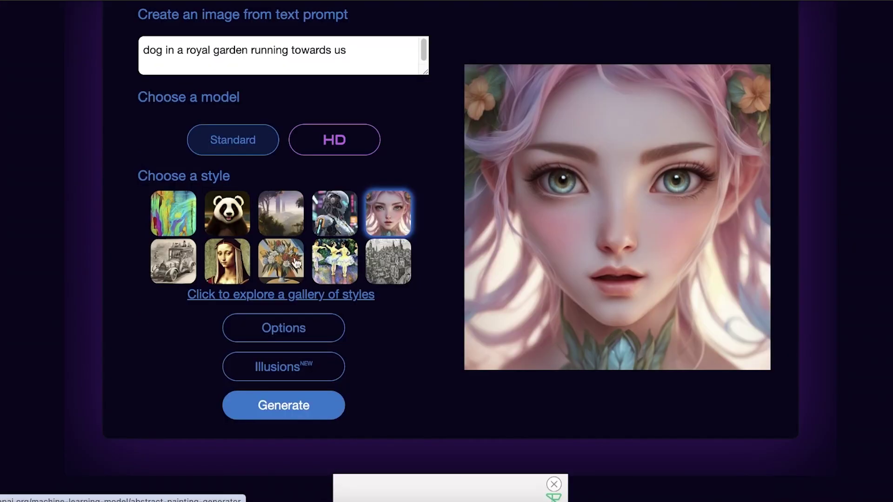
Try the cute creature style, then pick Fantasy World and generate the dog image.
{"action": "left_click", "coordinate": [207, 229]}
{"action": "scroll", "coordinate": [217, 270], "scroll_direction": "down", "scroll_amount": 8}
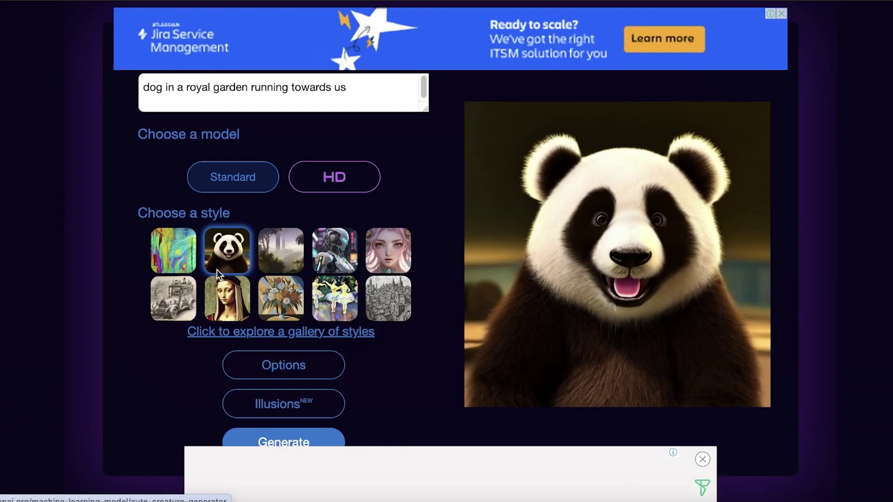
{"action": "scroll", "coordinate": [227, 263], "scroll_direction": "down", "scroll_amount": 1}
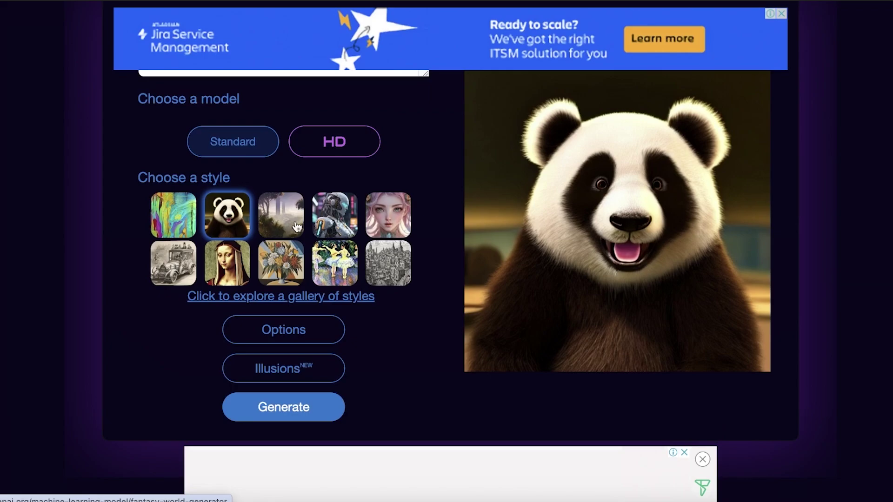
{"action": "left_click", "coordinate": [297, 227]}
{"action": "scroll", "coordinate": [279, 252], "scroll_direction": "down", "scroll_amount": 7}
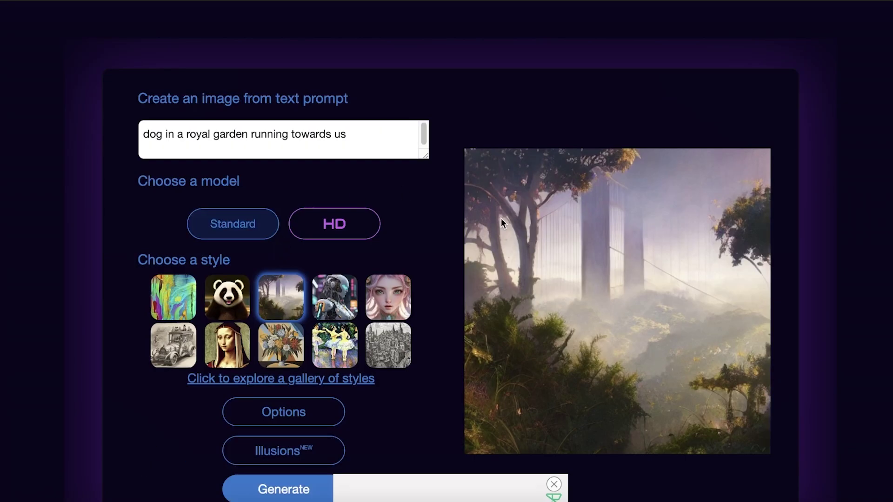
{"action": "scroll", "coordinate": [307, 442], "scroll_direction": "down", "scroll_amount": 5}
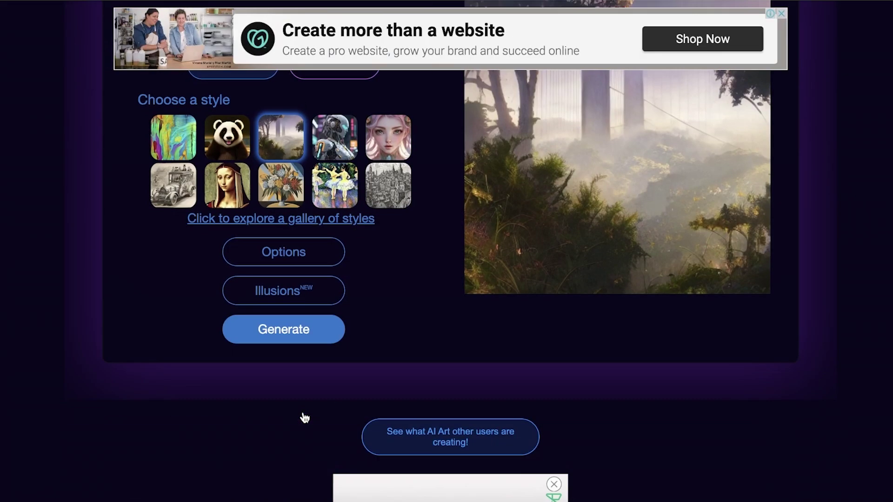
{"action": "left_click", "coordinate": [292, 331]}
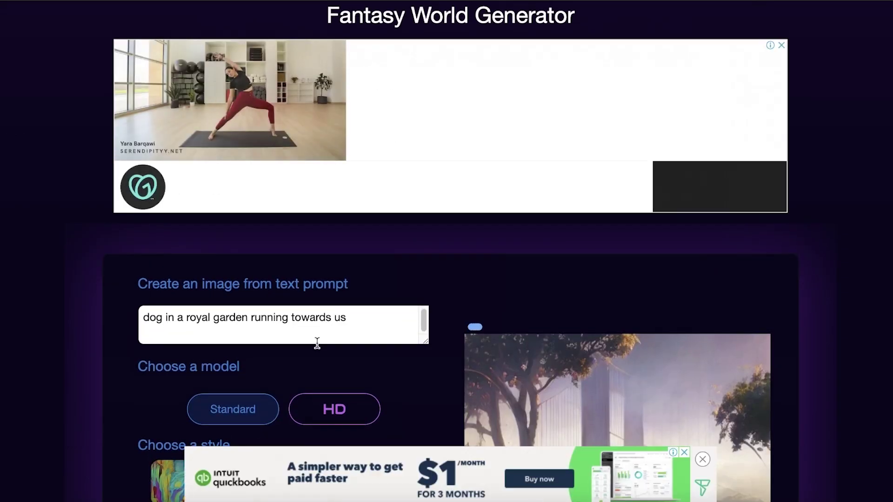
{"action": "scroll", "coordinate": [317, 343], "scroll_direction": "down", "scroll_amount": 10}
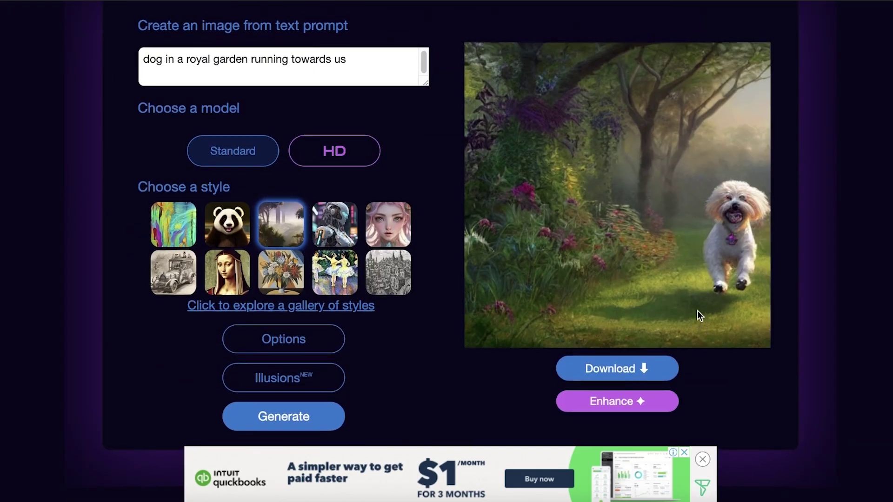
Scroll through the page to review the white fluffy dog running in a sunlit garden.
{"action": "scroll", "coordinate": [745, 224], "scroll_direction": "up", "scroll_amount": 1}
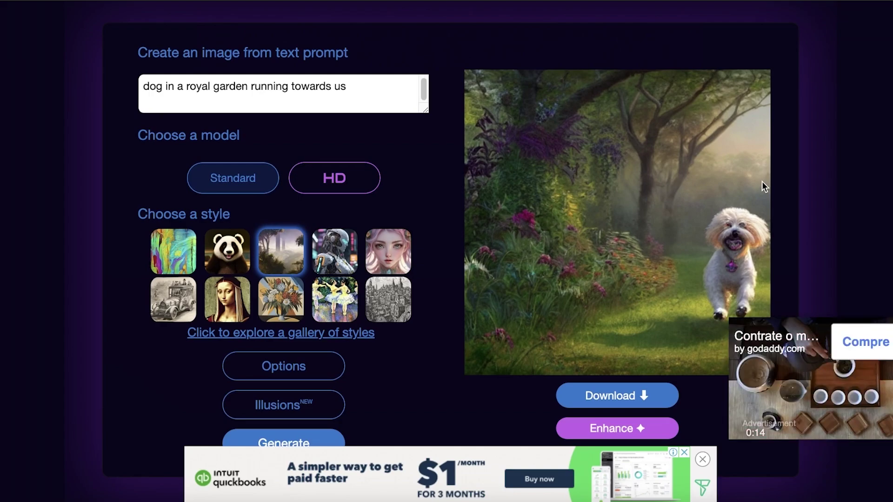
{"action": "scroll", "coordinate": [823, 167], "scroll_direction": "up", "scroll_amount": 1}
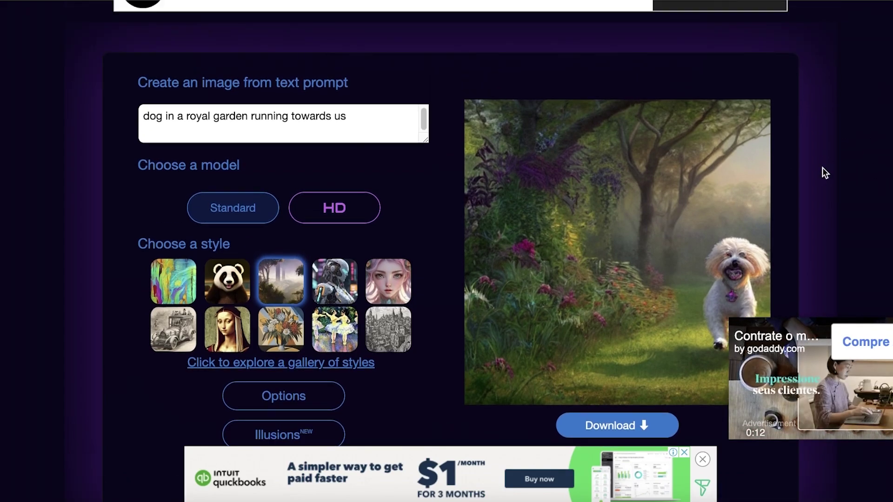
{"action": "scroll", "coordinate": [752, 203], "scroll_direction": "down", "scroll_amount": 5}
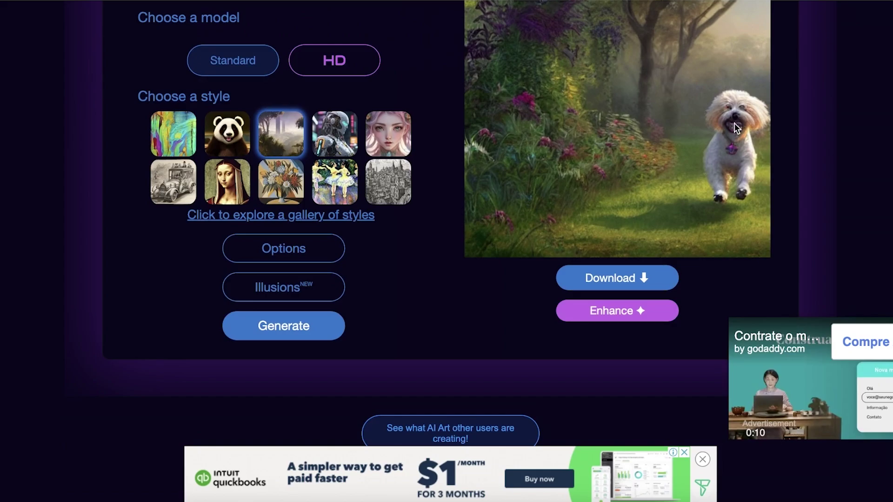
{"action": "scroll", "coordinate": [752, 202], "scroll_direction": "up", "scroll_amount": 1}
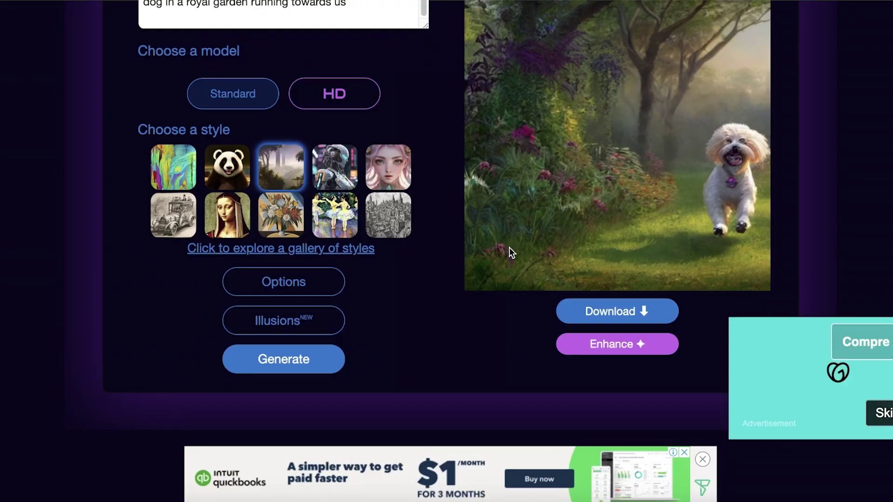
{"action": "scroll", "coordinate": [503, 164], "scroll_direction": "up", "scroll_amount": 8}
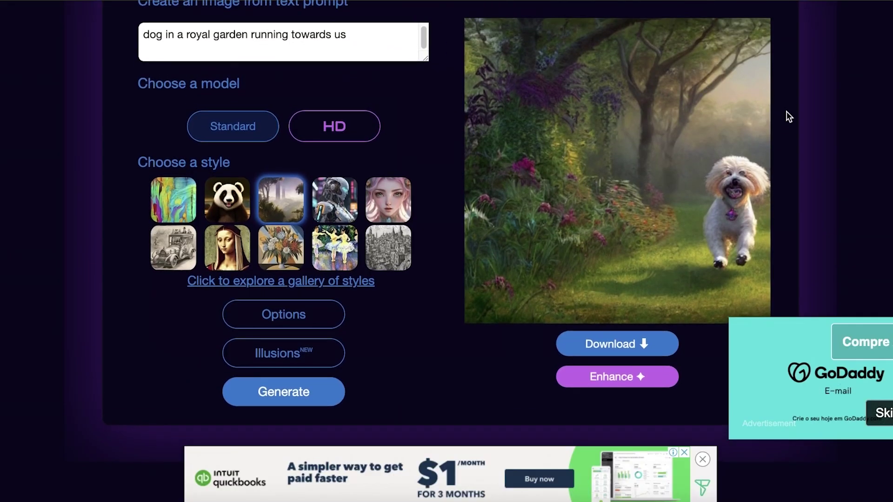
{"action": "scroll", "coordinate": [835, 137], "scroll_direction": "down", "scroll_amount": 8}
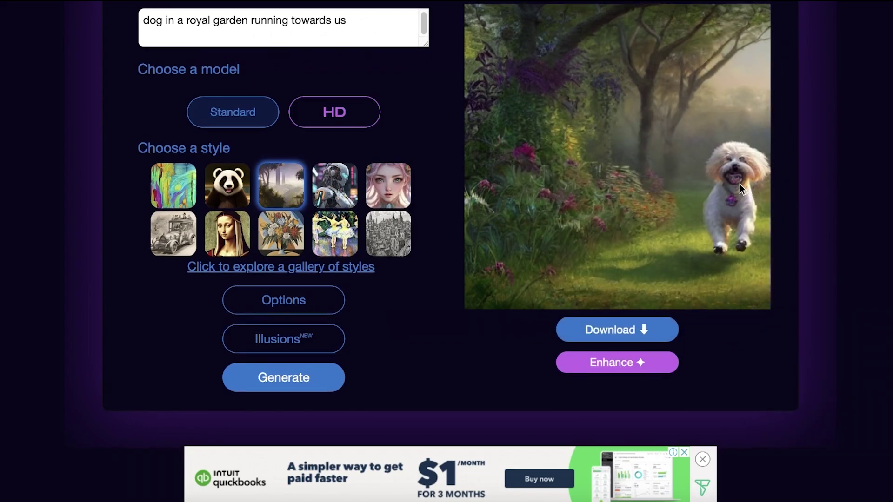
{"action": "scroll", "coordinate": [738, 186], "scroll_direction": "up", "scroll_amount": 1}
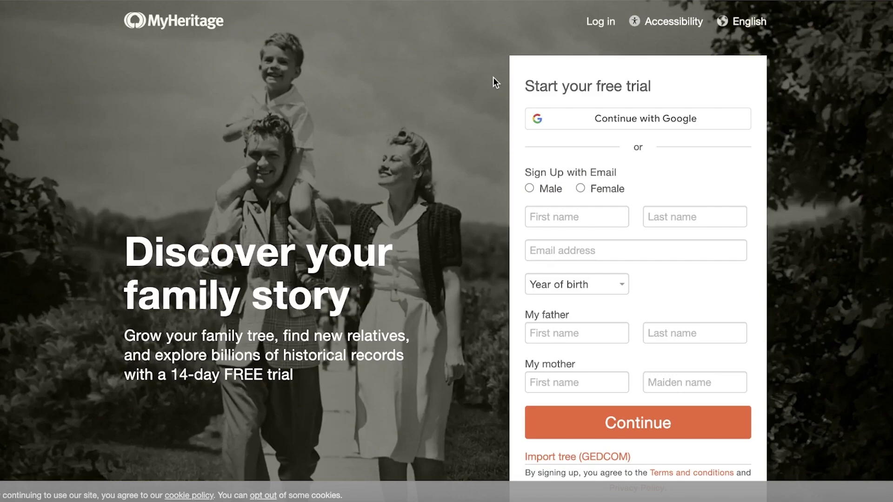
{"action": "scroll", "coordinate": [494, 85], "scroll_direction": "down", "scroll_amount": 3}
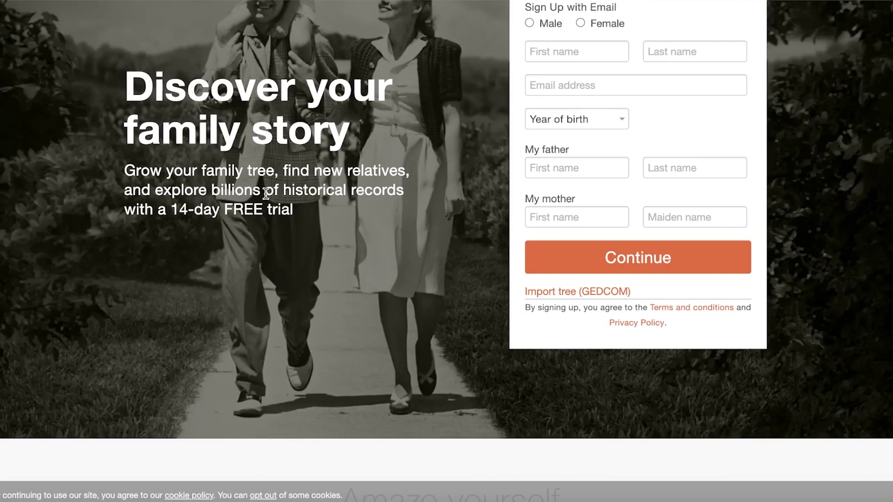
{"action": "scroll", "coordinate": [266, 194], "scroll_direction": "up", "scroll_amount": 3}
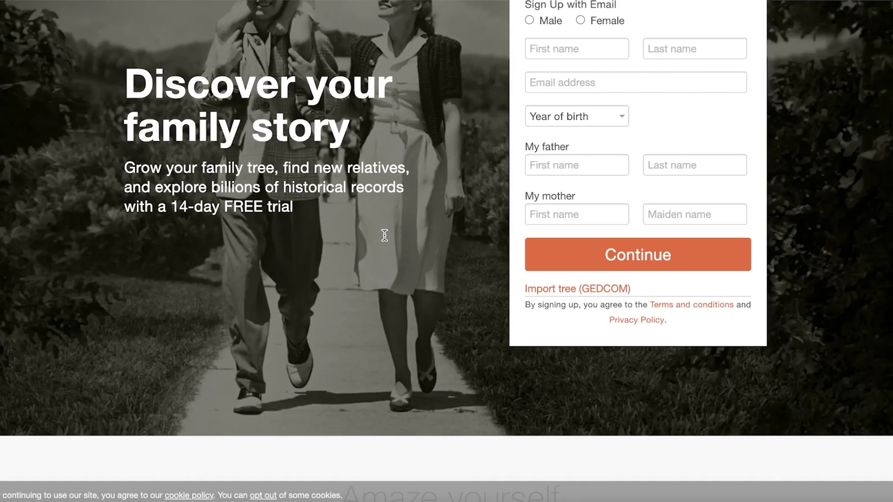
{"action": "scroll", "coordinate": [385, 236], "scroll_direction": "down", "scroll_amount": 15}
{"action": "scroll", "coordinate": [386, 234], "scroll_direction": "down", "scroll_amount": 7}
{"action": "scroll", "coordinate": [466, 232], "scroll_direction": "up", "scroll_amount": 3}
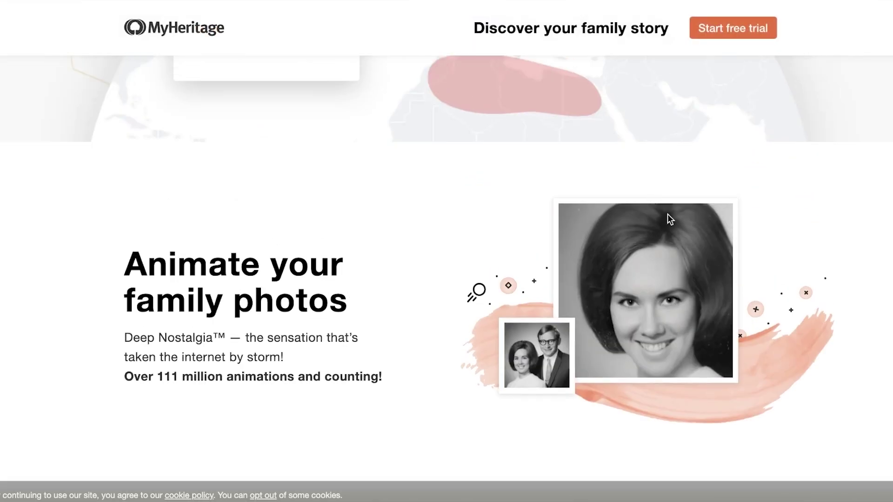
{"action": "scroll", "coordinate": [476, 246], "scroll_direction": "down", "scroll_amount": 2}
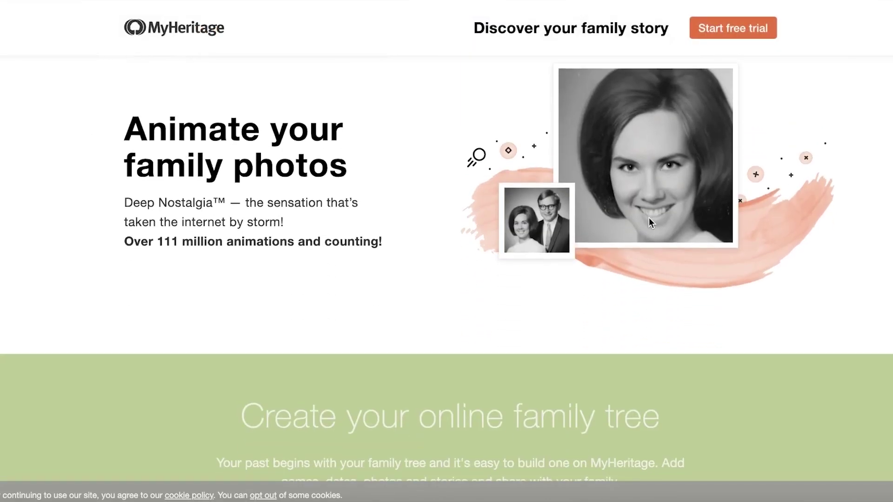
{"action": "scroll", "coordinate": [649, 217], "scroll_direction": "down", "scroll_amount": 1}
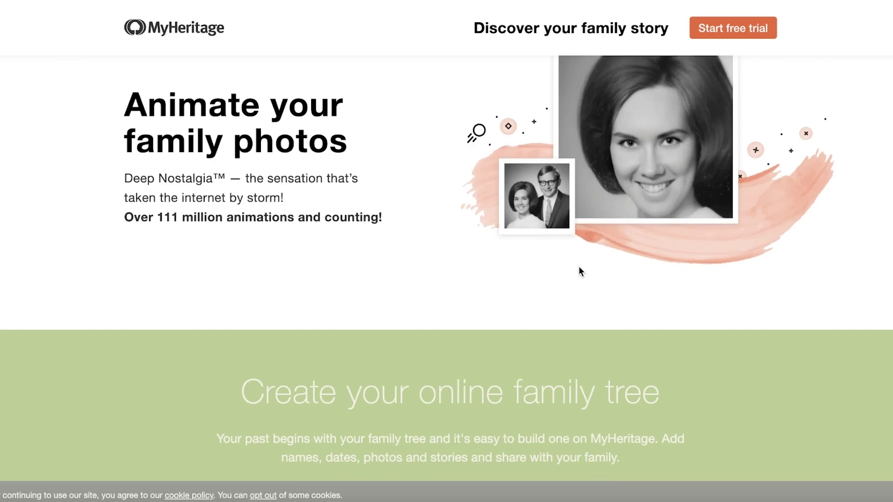
{"action": "scroll", "coordinate": [579, 266], "scroll_direction": "up", "scroll_amount": 5}
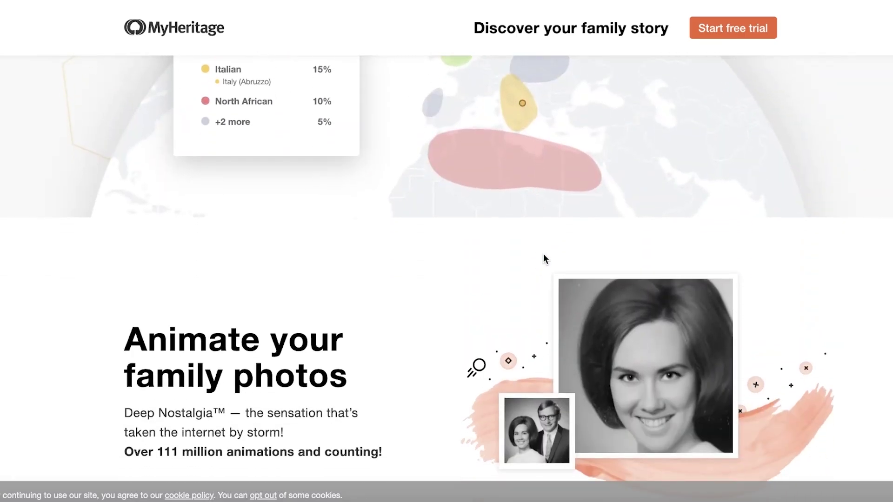
{"action": "scroll", "coordinate": [542, 259], "scroll_direction": "down", "scroll_amount": 15}
{"action": "scroll", "coordinate": [522, 246], "scroll_direction": "down", "scroll_amount": 12}
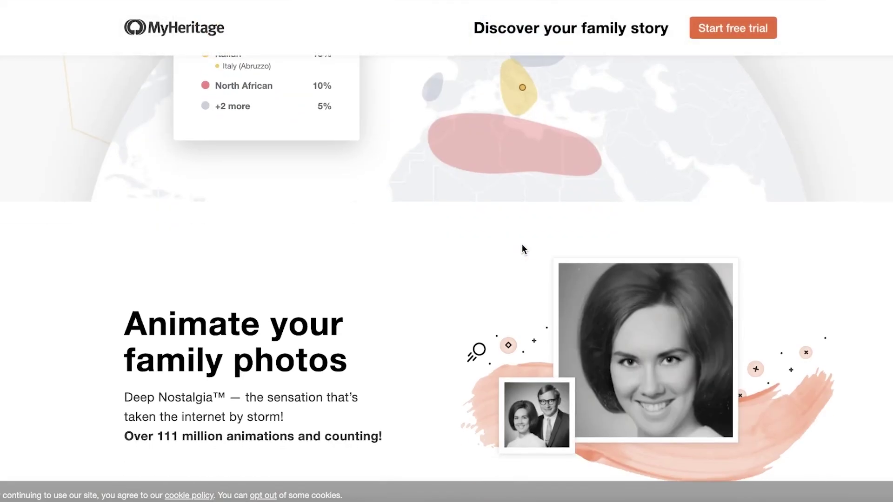
{"action": "scroll", "coordinate": [522, 246], "scroll_direction": "up", "scroll_amount": 4}
{"action": "scroll", "coordinate": [521, 245], "scroll_direction": "down", "scroll_amount": 4}
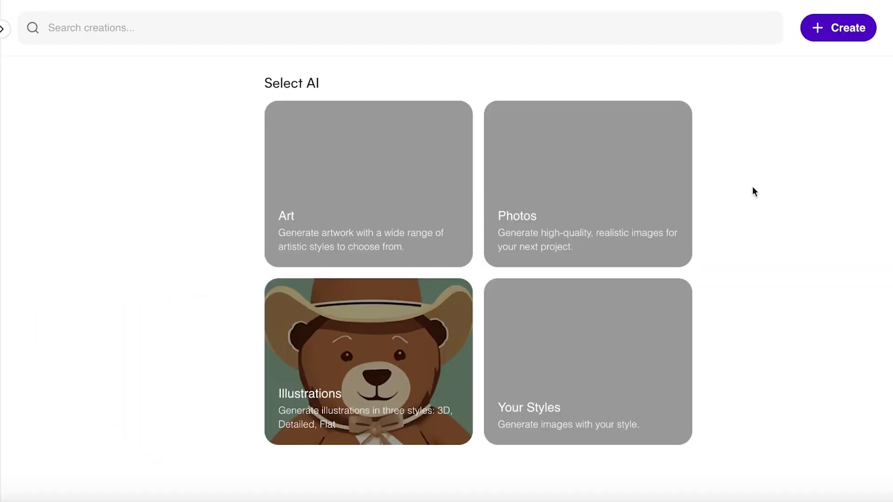
{"action": "left_click", "coordinate": [271, 211]}
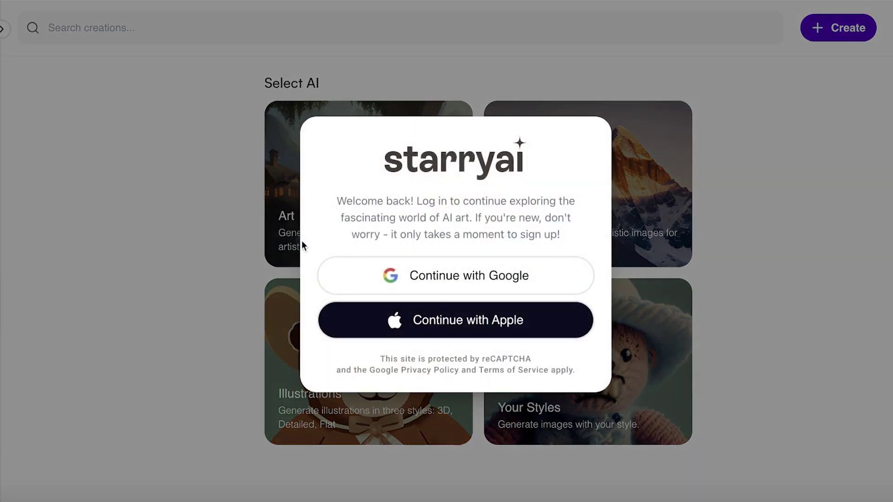
{"action": "left_click", "coordinate": [403, 287]}
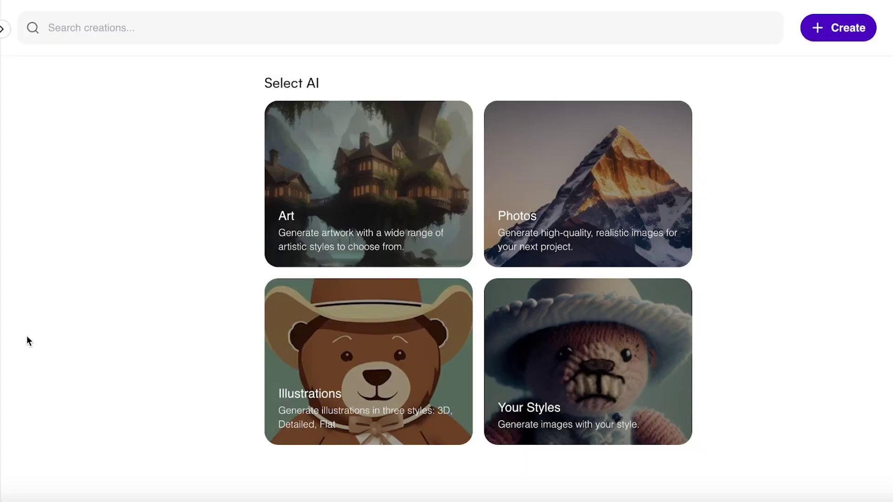
{"action": "left_click", "coordinate": [438, 200]}
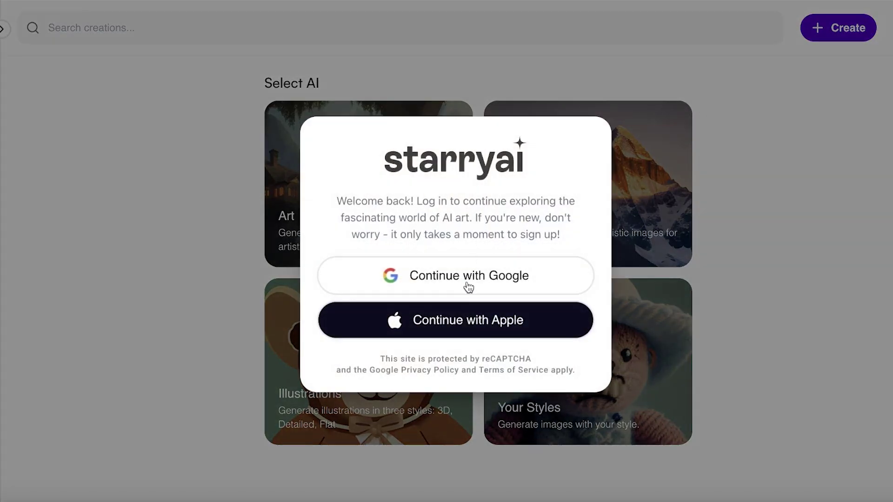
{"action": "left_click", "coordinate": [467, 284]}
{"action": "left_click", "coordinate": [838, 31]}
{"action": "left_click", "coordinate": [483, 285]}
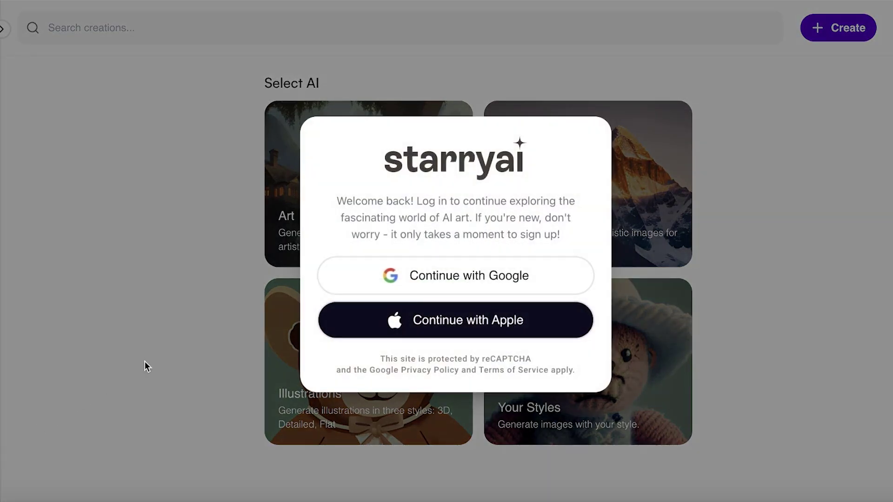
{"action": "left_click", "coordinate": [148, 367]}
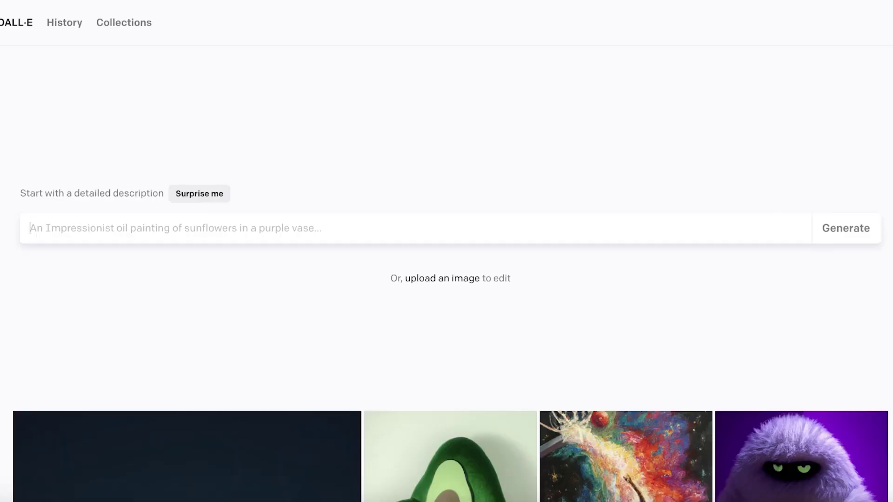
Paste 'dog in a royal garden running towards us' into DALL·E 2 and generate images.
{"action": "scroll", "coordinate": [545, 136], "scroll_direction": "down", "scroll_amount": 3}
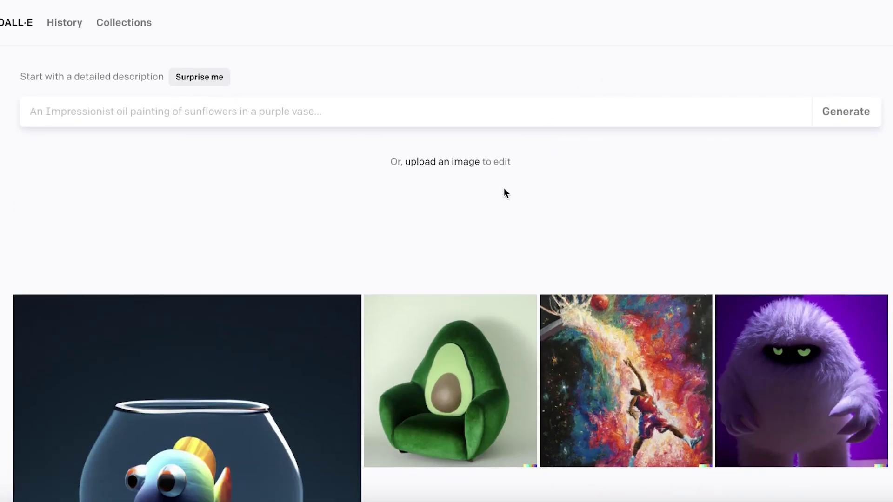
{"action": "type", "text": "dog in a royal garden running towards us"}
{"action": "left_click", "coordinate": [832, 110]}
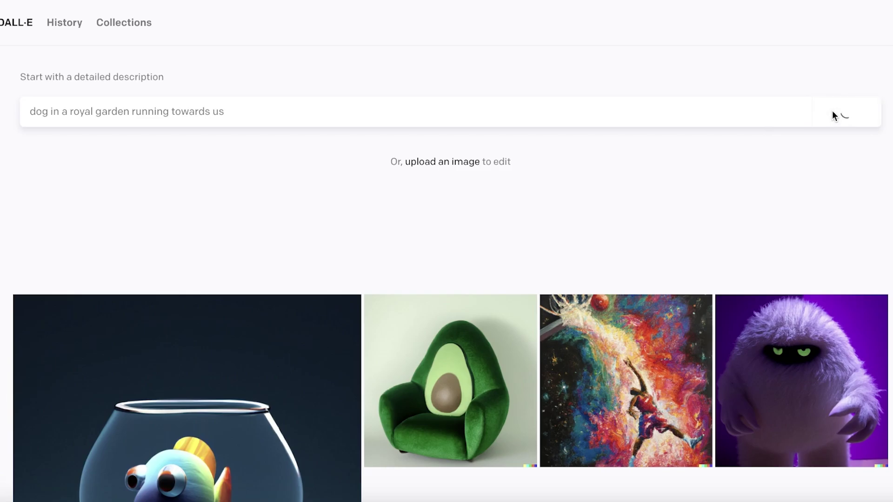
{"action": "scroll", "coordinate": [724, 211], "scroll_direction": "up", "scroll_amount": 5}
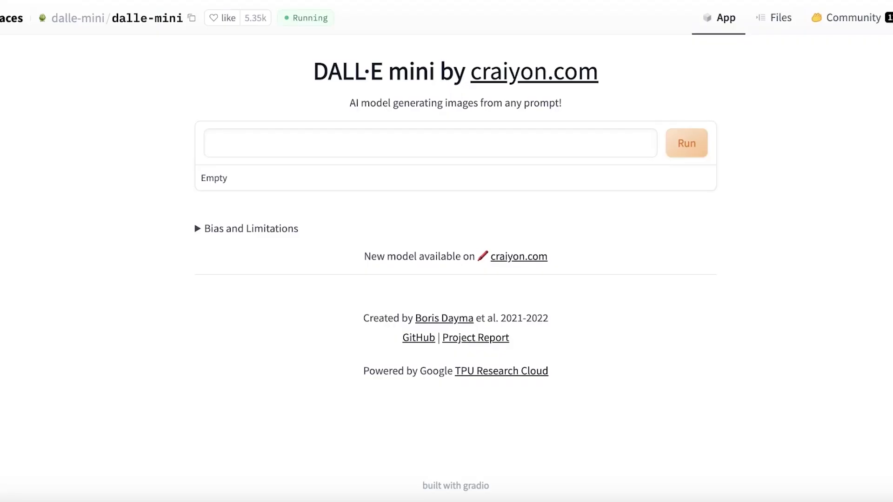
{"action": "left_click", "coordinate": [412, 136]}
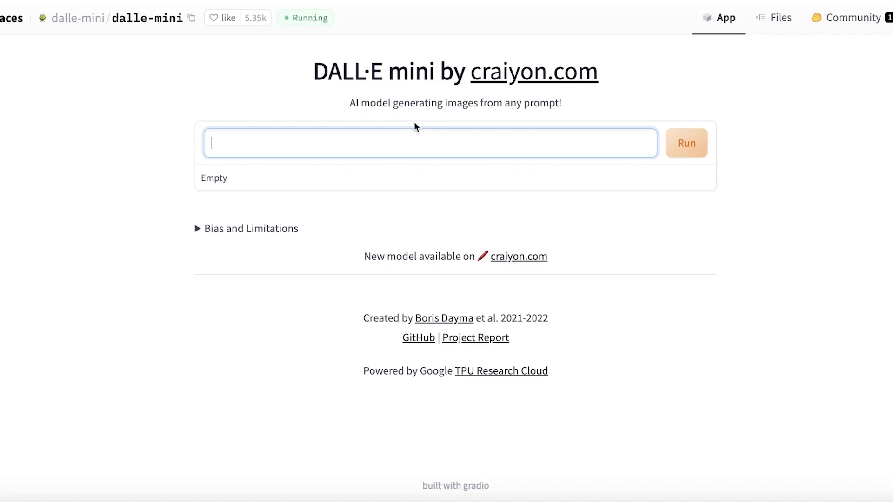
Run DALL·E mini on 'dog in a royal garden running towards us' and view the results.
{"action": "type", "text": "dog in a royal garden running towards us"}
{"action": "left_click", "coordinate": [678, 139]}
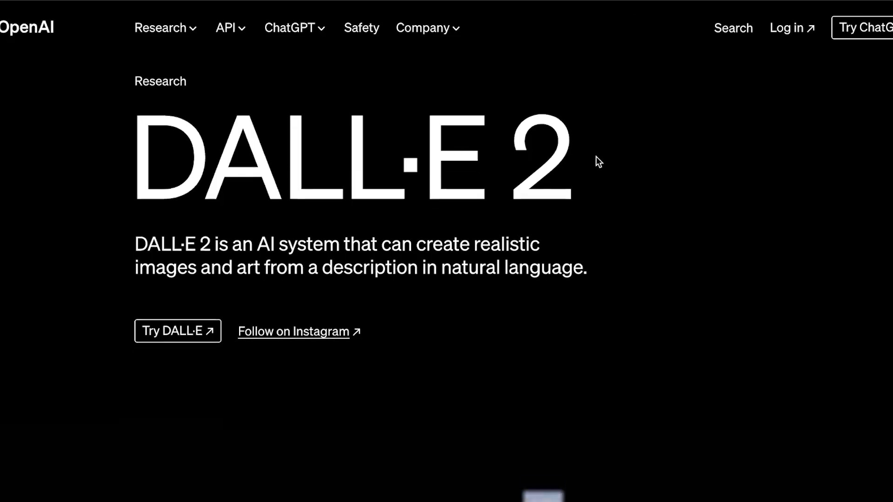
{"action": "scroll", "coordinate": [596, 156], "scroll_direction": "down", "scroll_amount": 1}
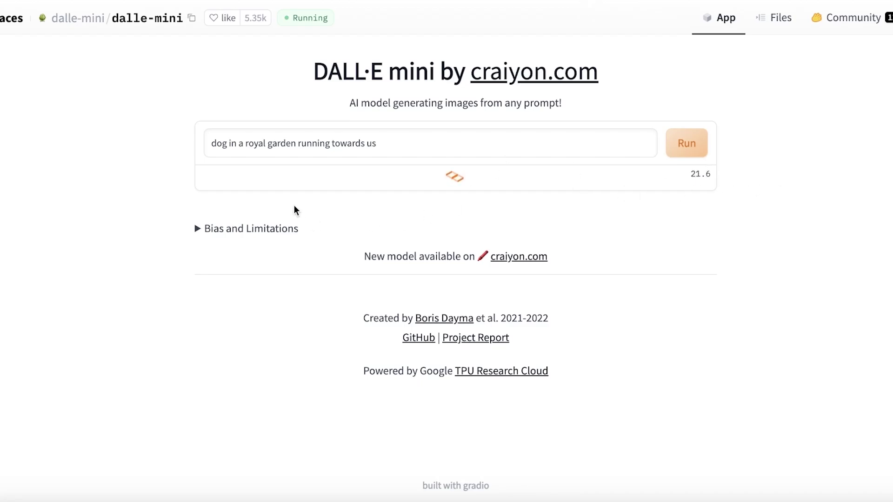
Expand and collapse the bias and limitations notes, then scroll through the nine-image grid.
{"action": "left_click", "coordinate": [215, 229]}
{"action": "left_click", "coordinate": [207, 229]}
{"action": "scroll", "coordinate": [797, 163], "scroll_direction": "down", "scroll_amount": 8}
{"action": "scroll", "coordinate": [797, 164], "scroll_direction": "up", "scroll_amount": 4}
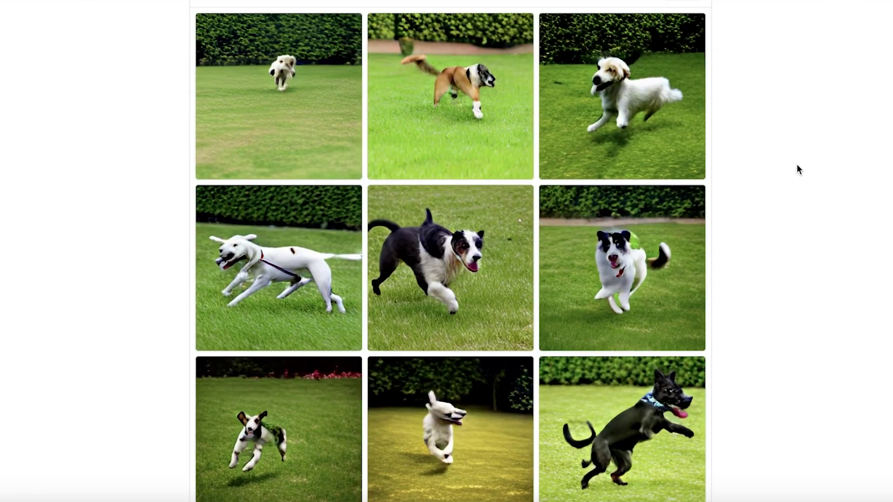
{"action": "scroll", "coordinate": [833, 202], "scroll_direction": "up", "scroll_amount": 4}
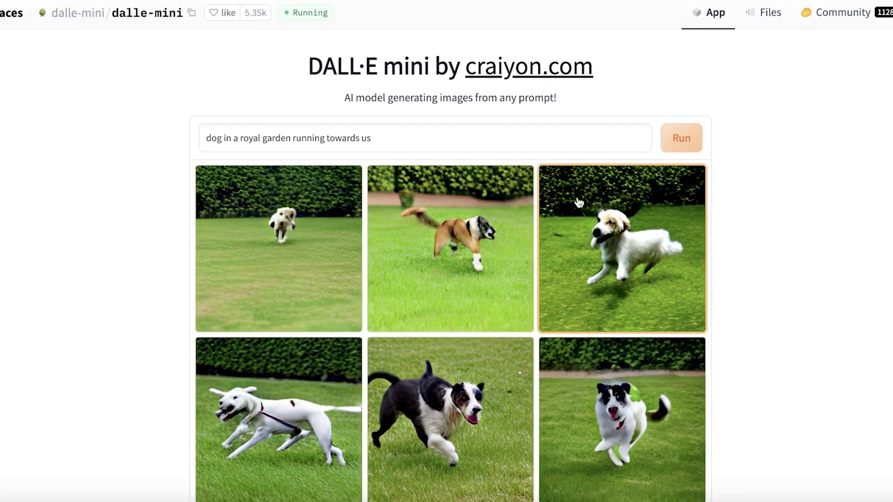
{"action": "scroll", "coordinate": [780, 311], "scroll_direction": "down", "scroll_amount": 3}
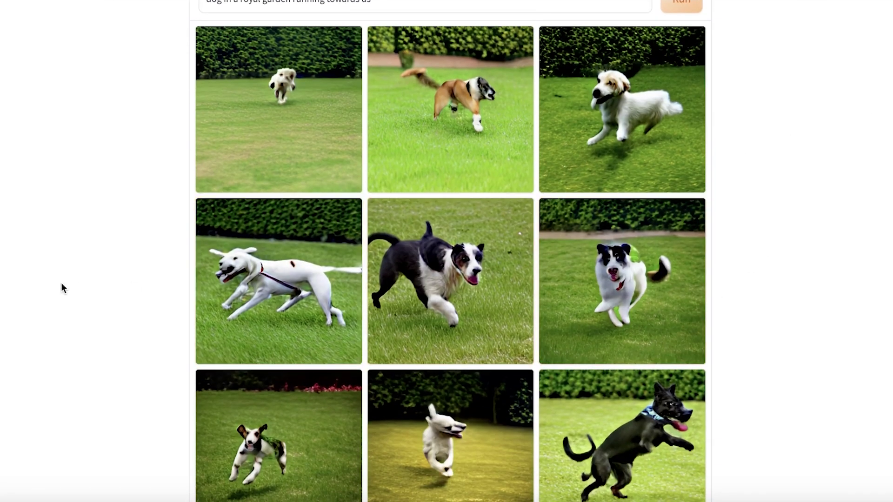
{"action": "scroll", "coordinate": [877, 281], "scroll_direction": "down", "scroll_amount": 3}
{"action": "scroll", "coordinate": [878, 281], "scroll_direction": "up", "scroll_amount": 6}
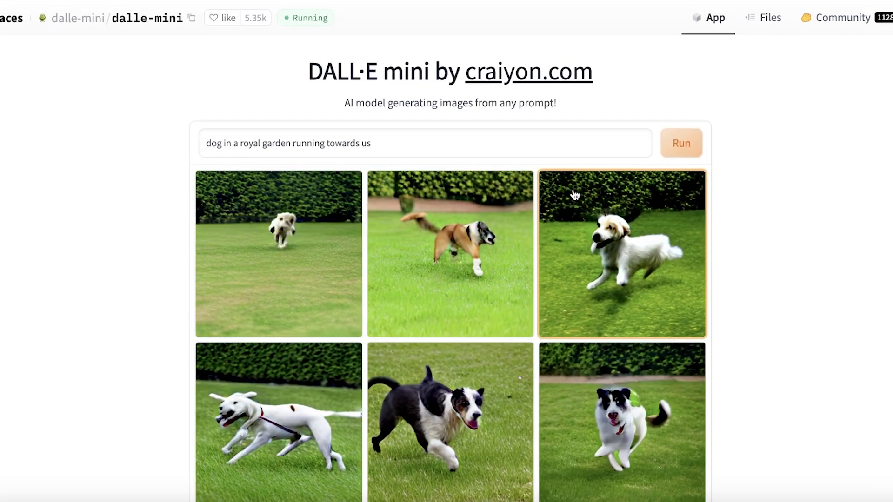
{"action": "left_click", "coordinate": [461, 146]}
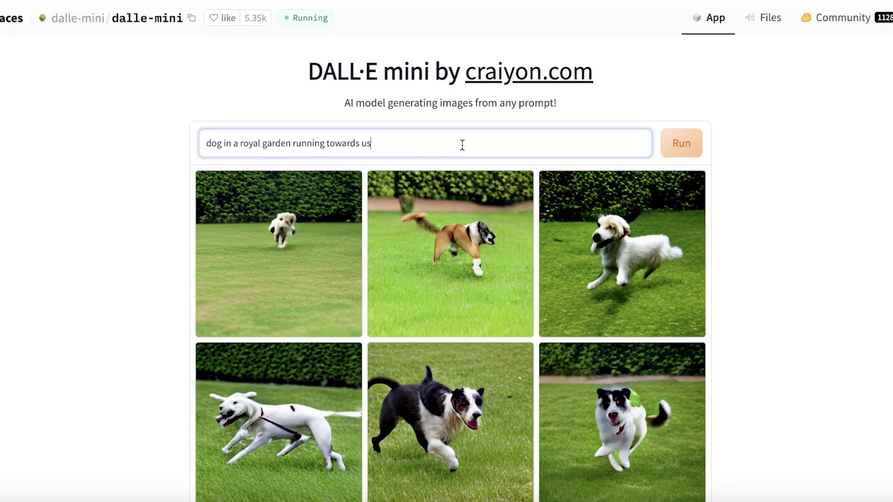
{"action": "scroll", "coordinate": [462, 146], "scroll_direction": "down", "scroll_amount": 8}
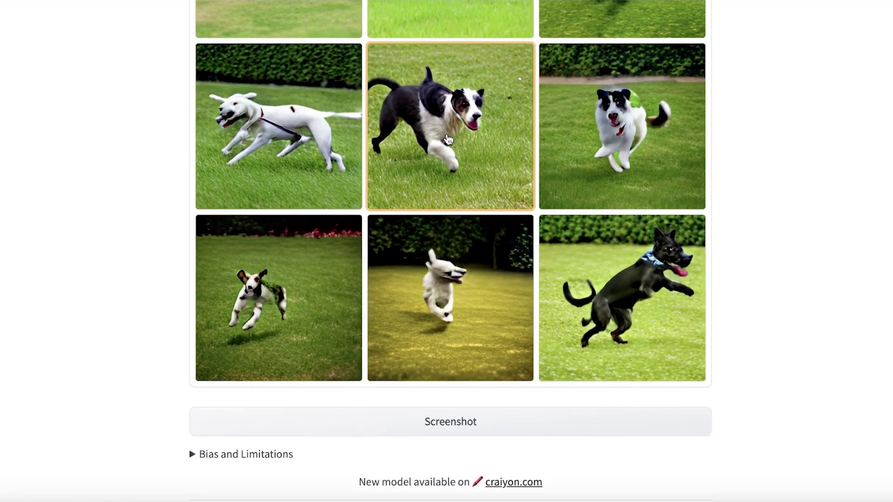
{"action": "scroll", "coordinate": [448, 135], "scroll_direction": "up", "scroll_amount": 8}
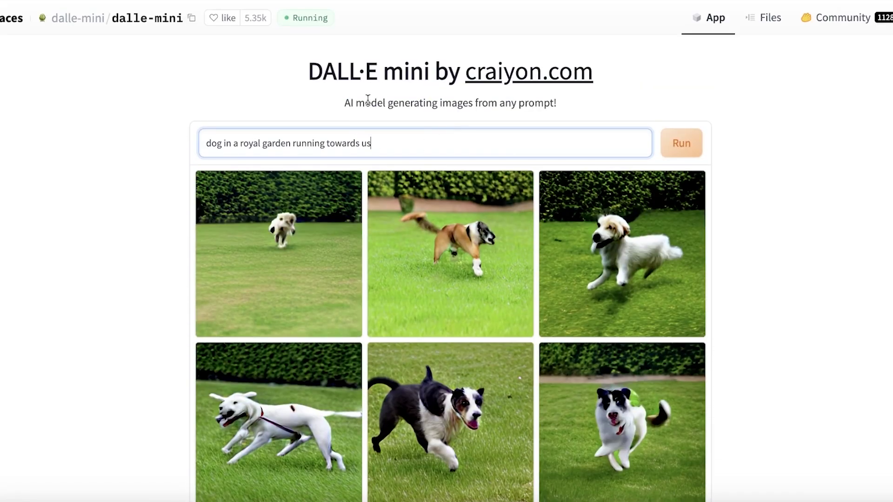